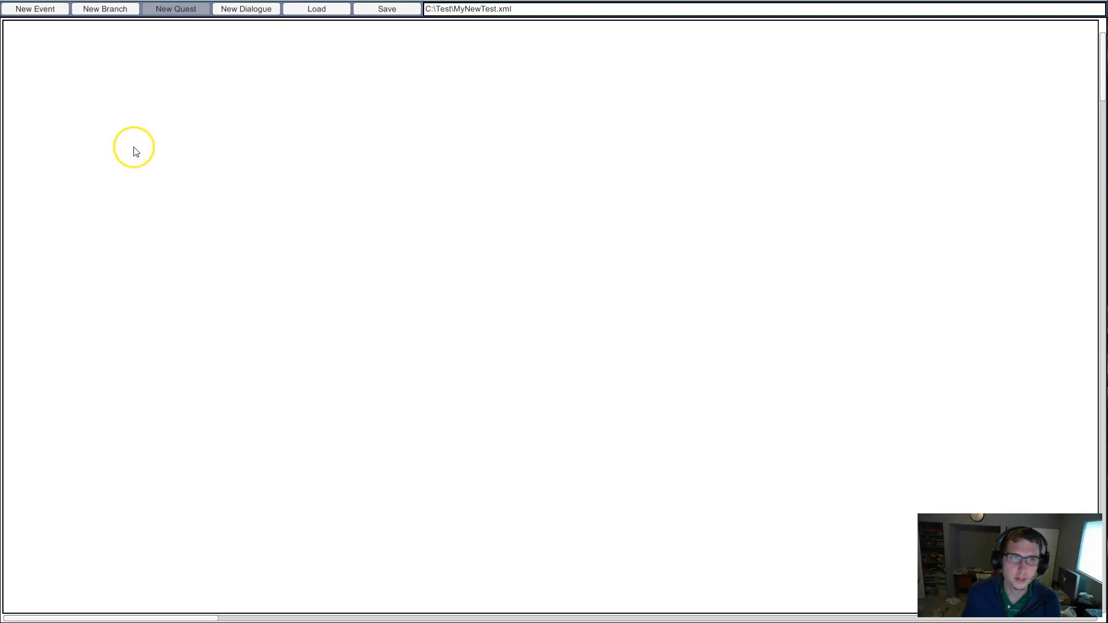
Create a new event, move it away from the canvas corner, and name it "CondTest".
click(51, 9)
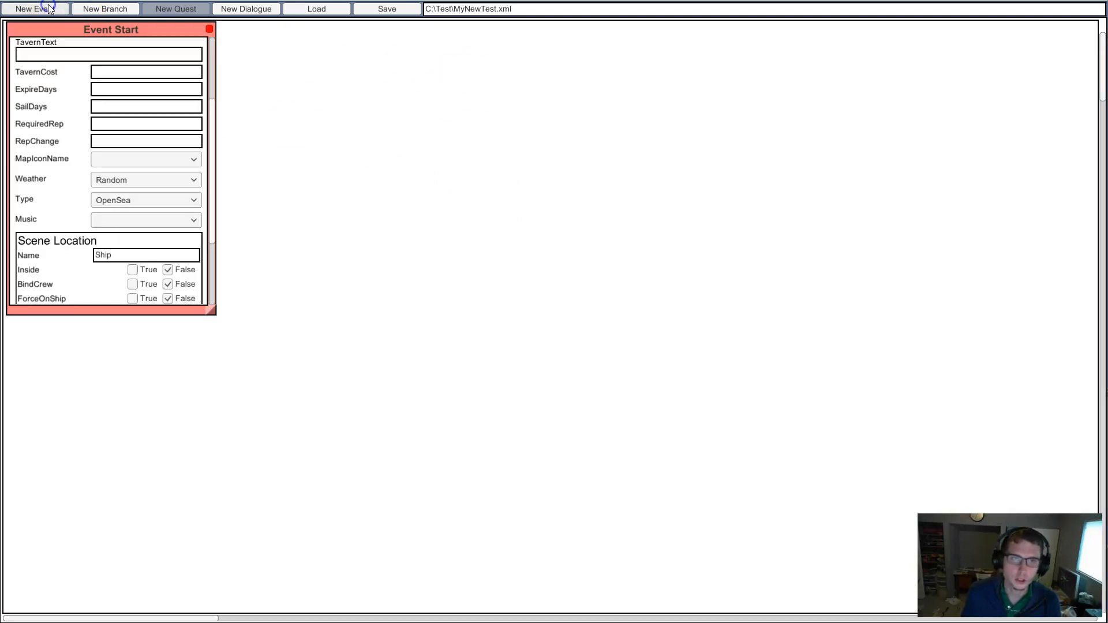
drag(86, 30, 217, 106)
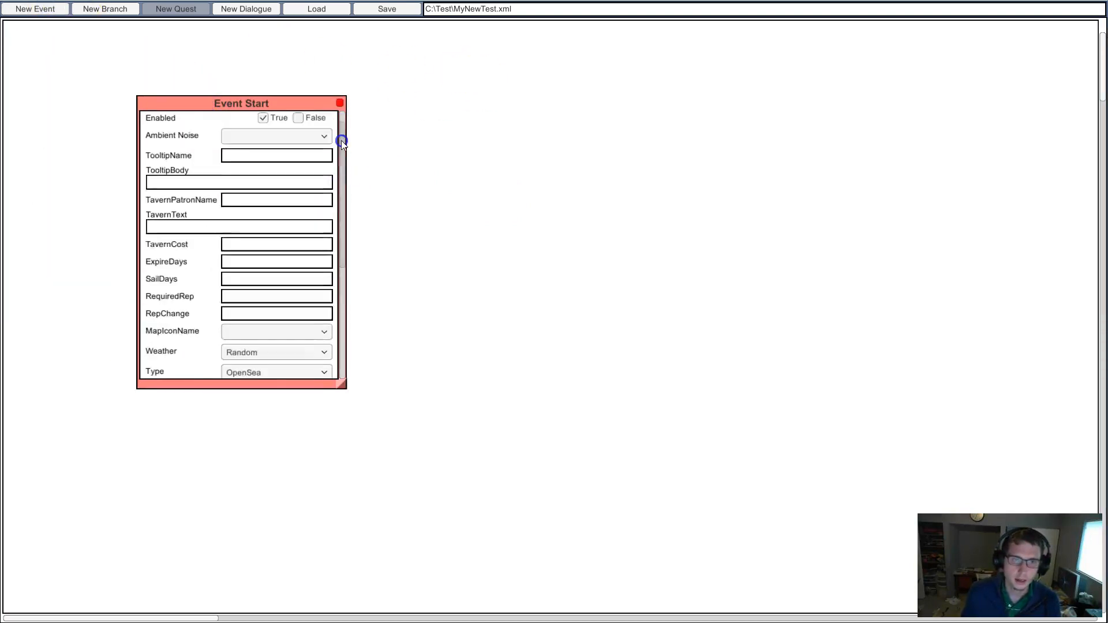
scroll(341, 162, up, 4)
click(277, 122)
text(C)
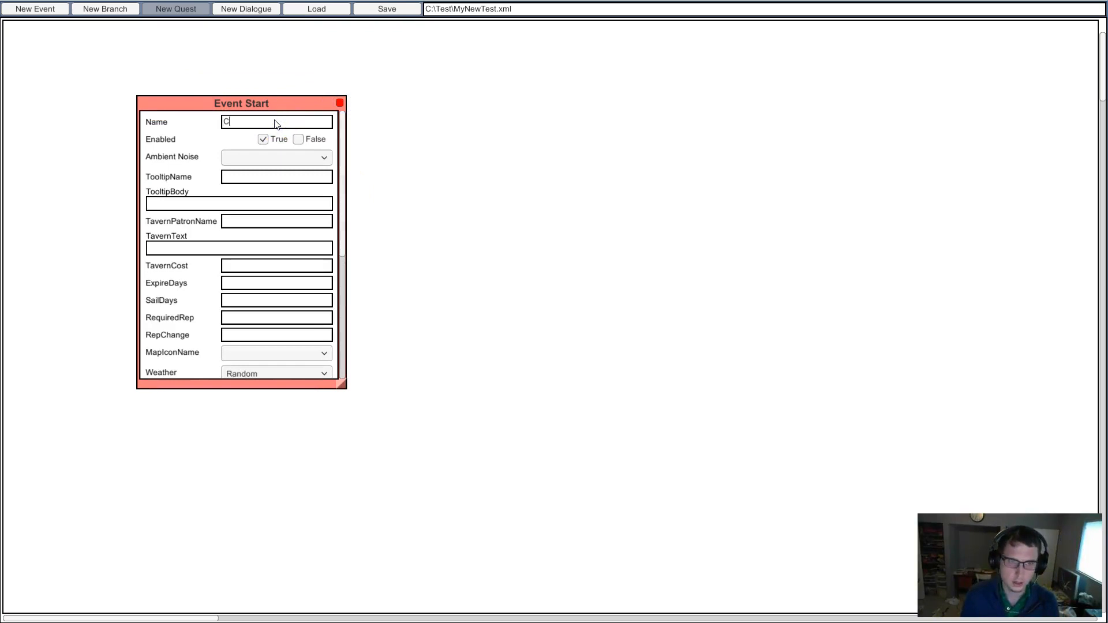
text(ondTest)
Fill in the event's TooltipName with "abd" and its TooltipBody, TavernPatronName and TavernText with "abc".
click(228, 177)
text(abd)
click(254, 203)
text(abc)
click(252, 219)
text(abc)
click(237, 247)
text(abc)
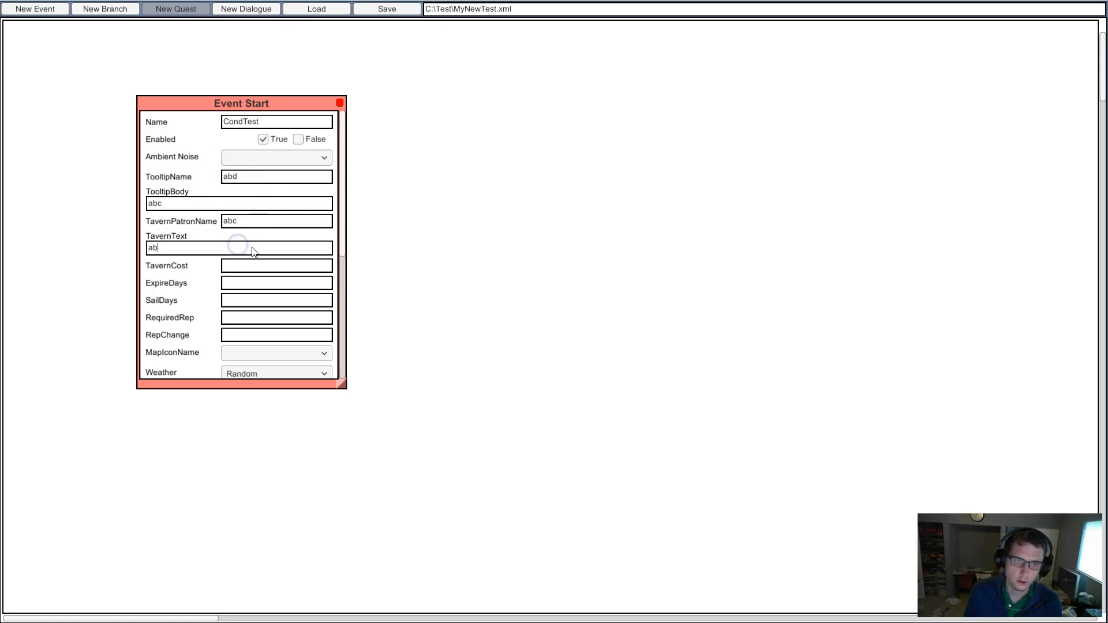
click(245, 272)
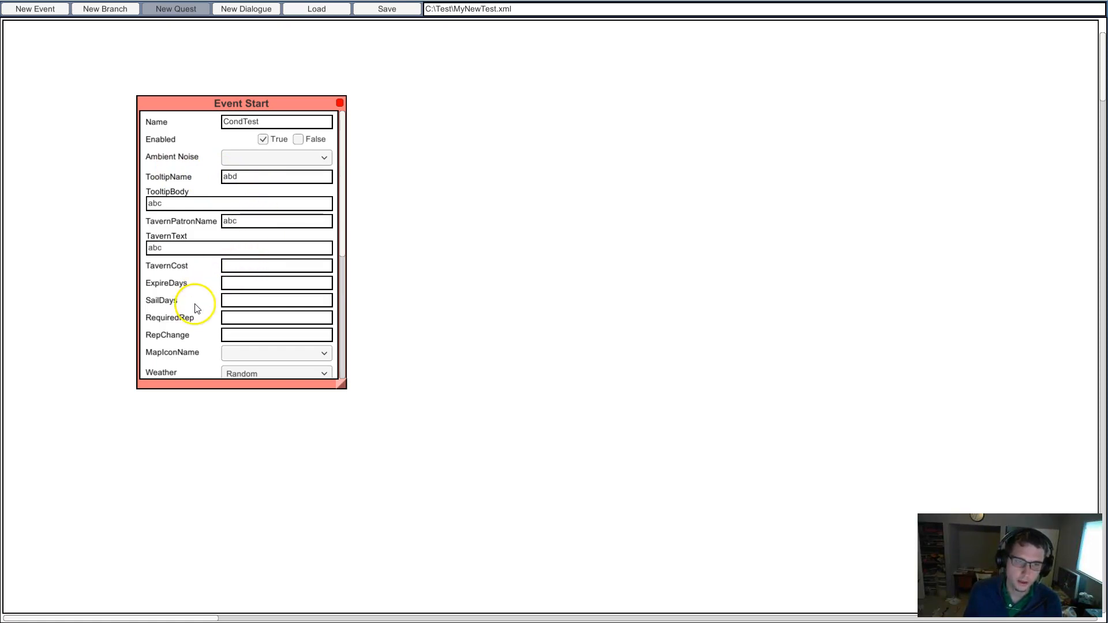
drag(346, 233, 349, 220)
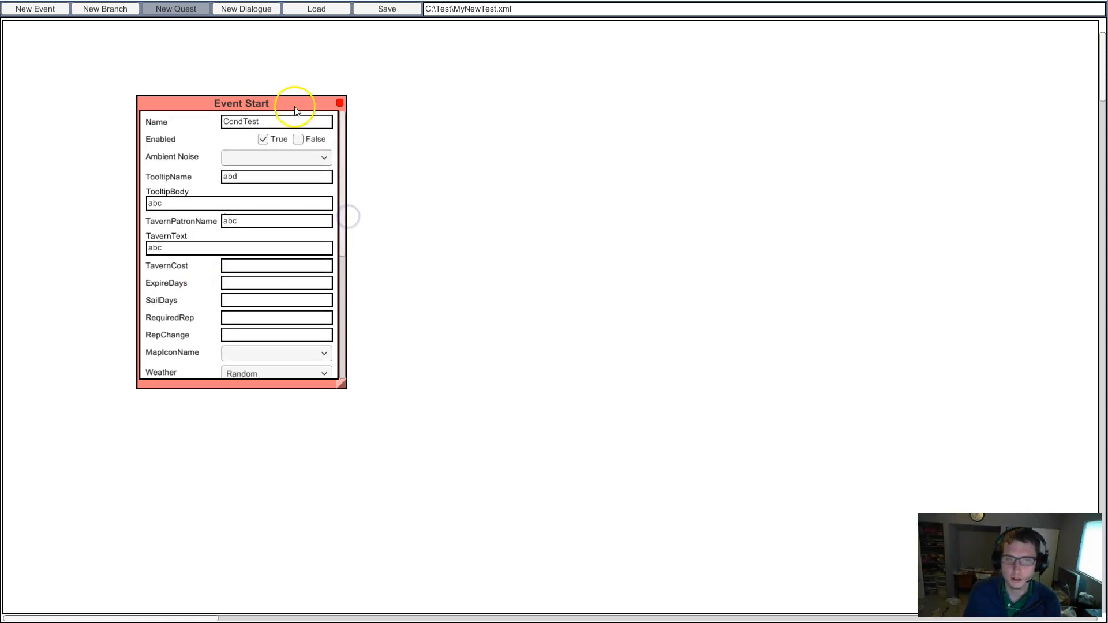
drag(292, 101, 279, 105)
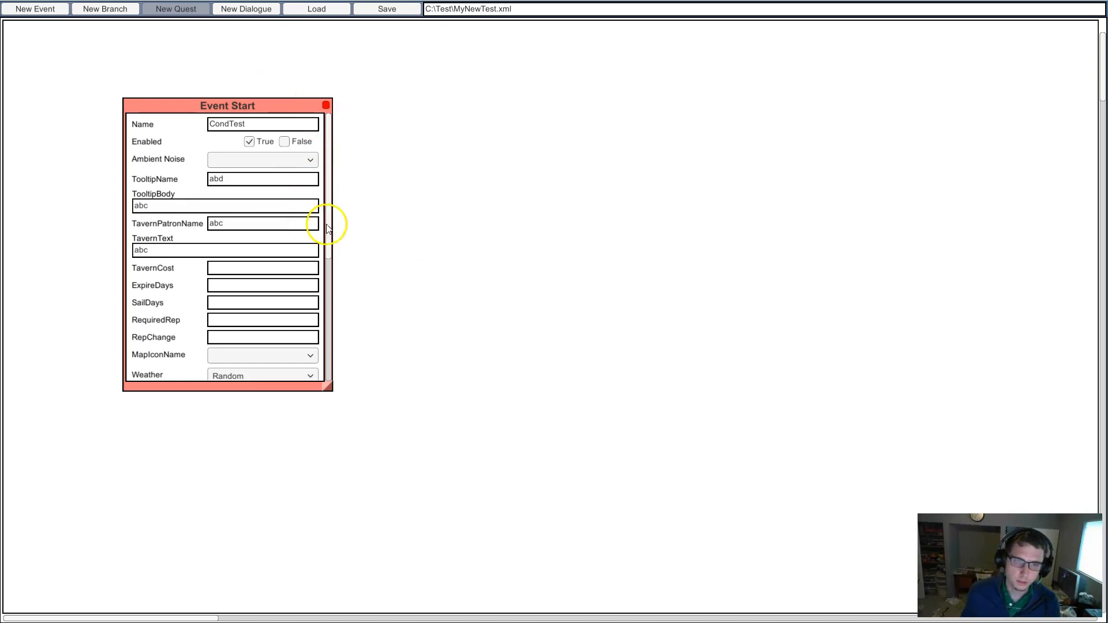
Try 40 and -40 as the event's RequiredRep, and clear the field again.
drag(330, 219, 330, 235)
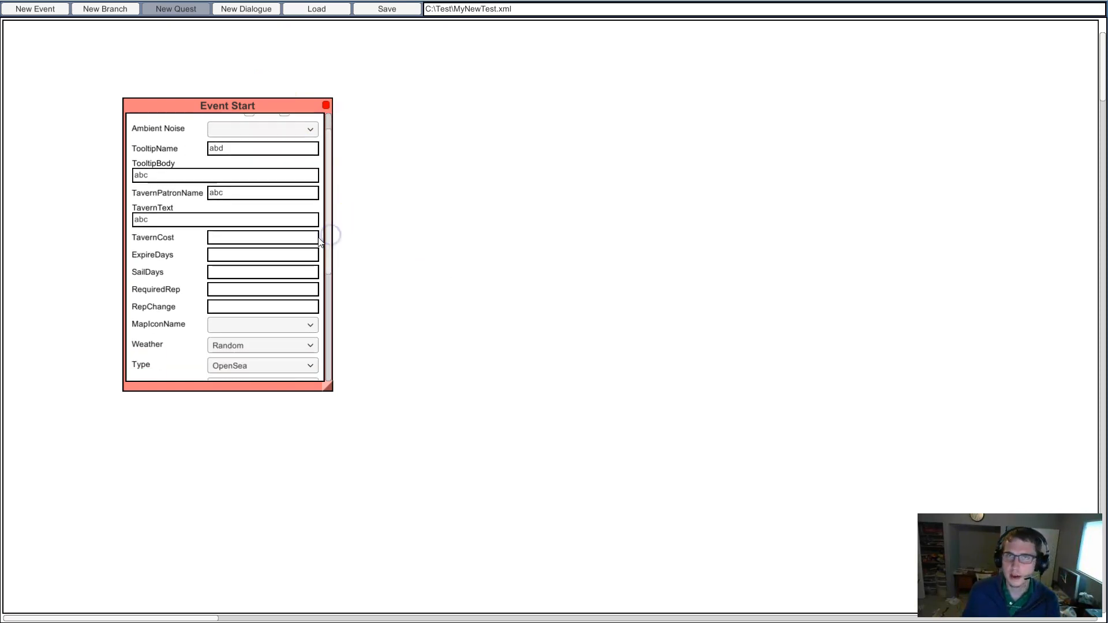
click(171, 291)
click(209, 285)
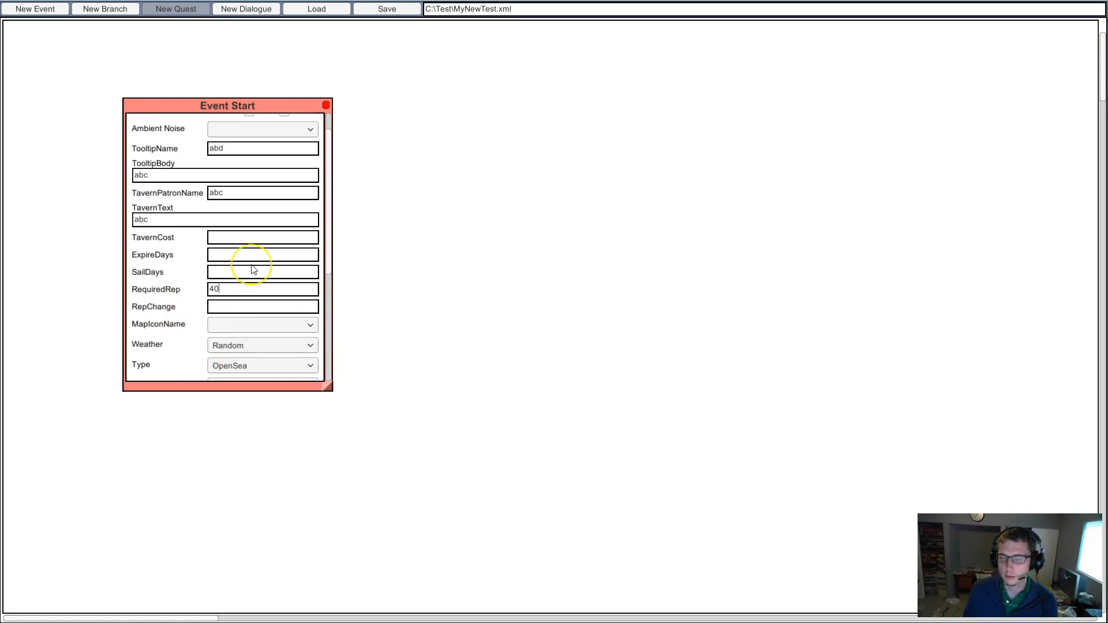
drag(231, 289, 206, 291)
text(-40)
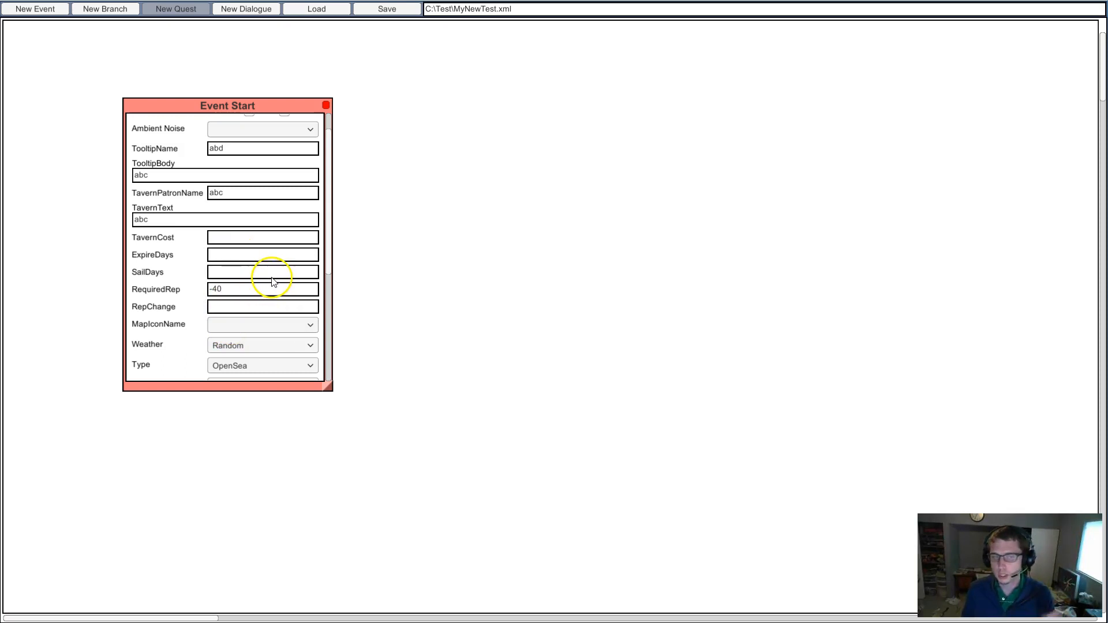
click(218, 285)
mouse_move(225, 287)
mouse_down()
mouse_move(230, 296)
mouse_move(204, 289)
mouse_up()
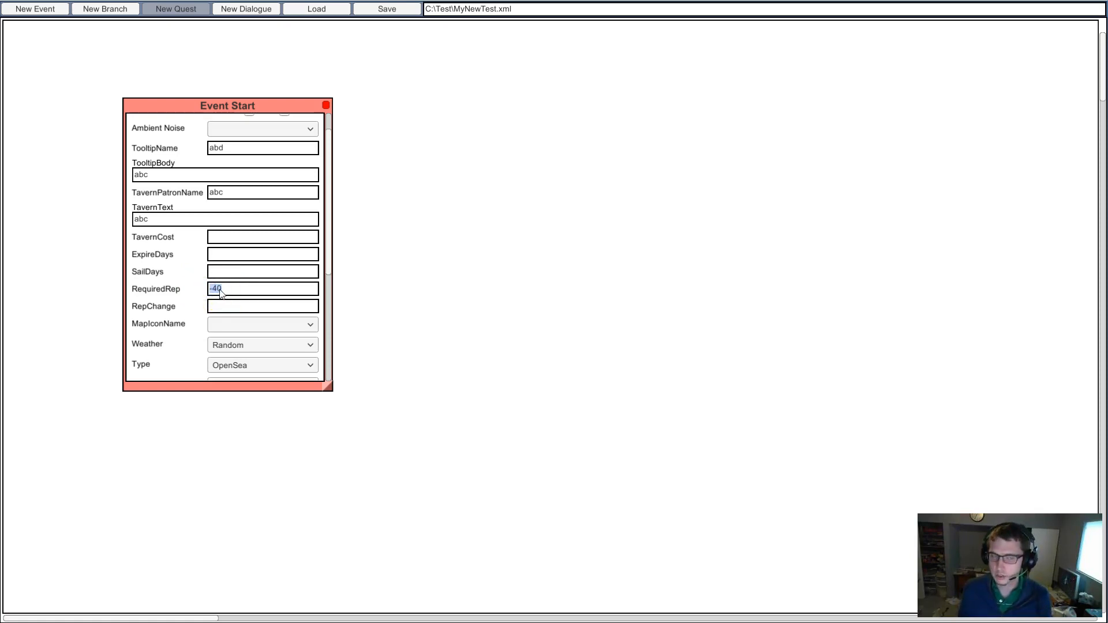
key(BackSpace)
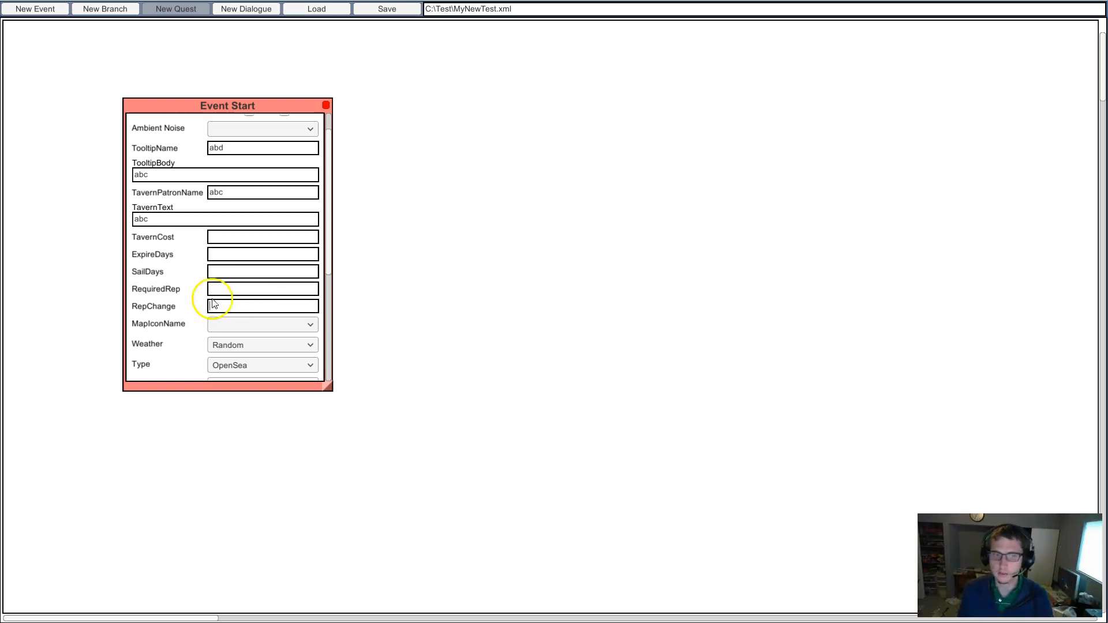
Try -10 as the event's RepChange, and clear the field again.
click(248, 306)
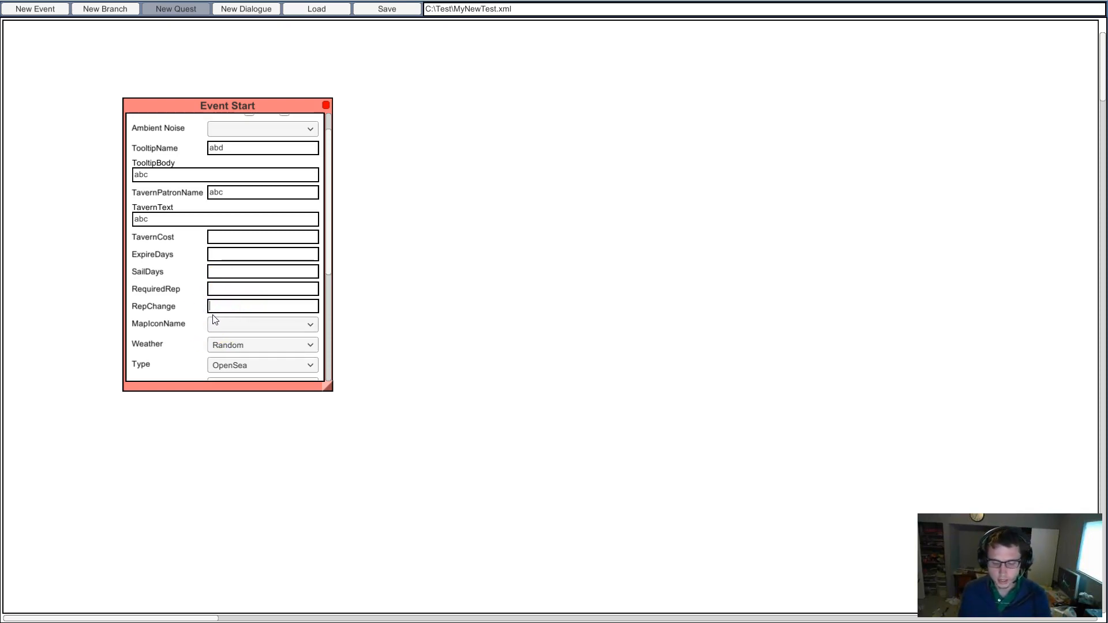
text(-10)
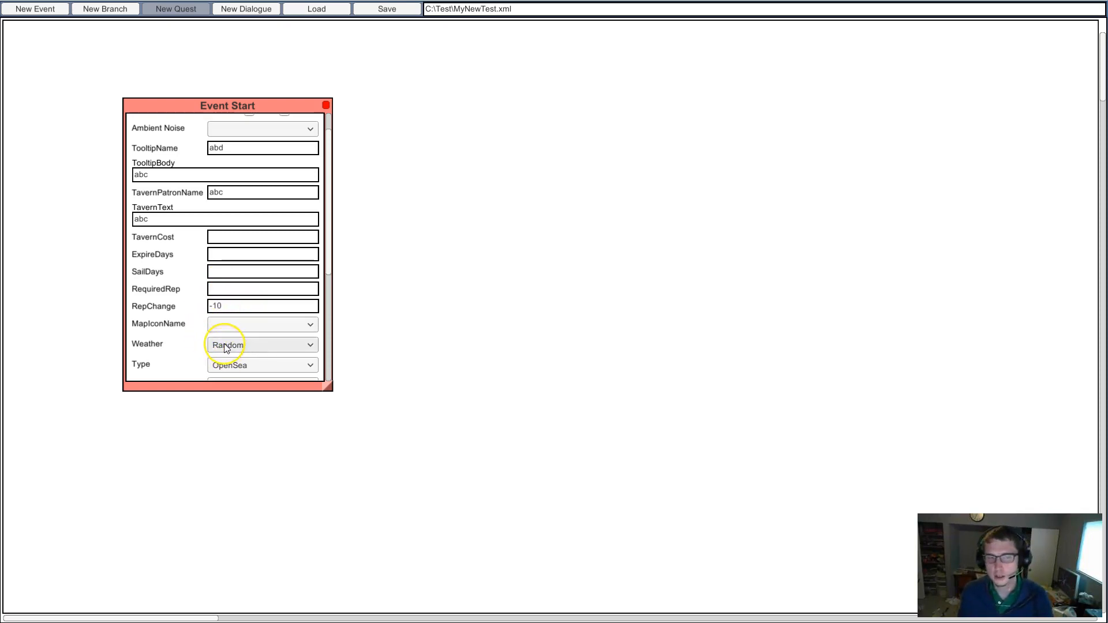
key(BackSpace)
key(BackSpace)
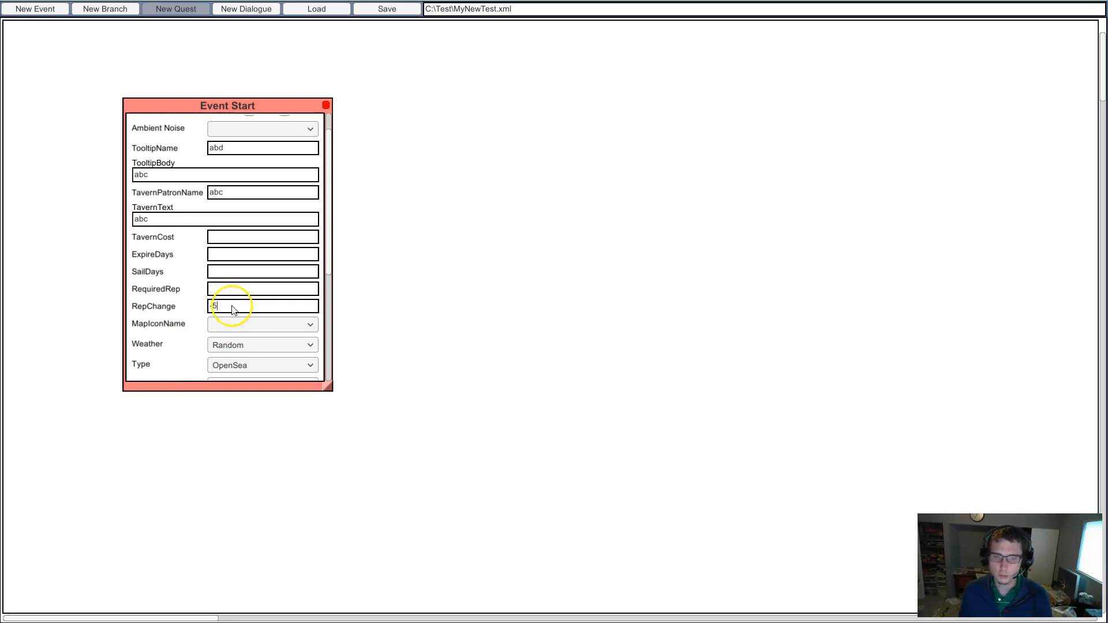
key(BackSpace)
key(BackSpace)
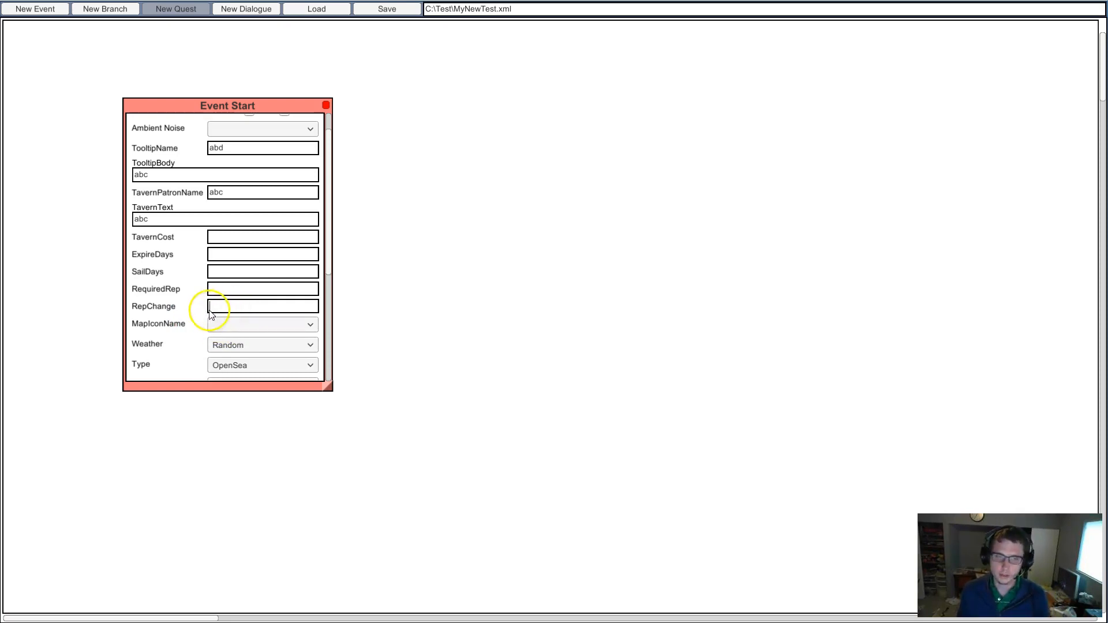
click(228, 291)
Add a start dialogue to the event, place it beside the event, and set its text to "Here it begins".
drag(329, 244, 330, 367)
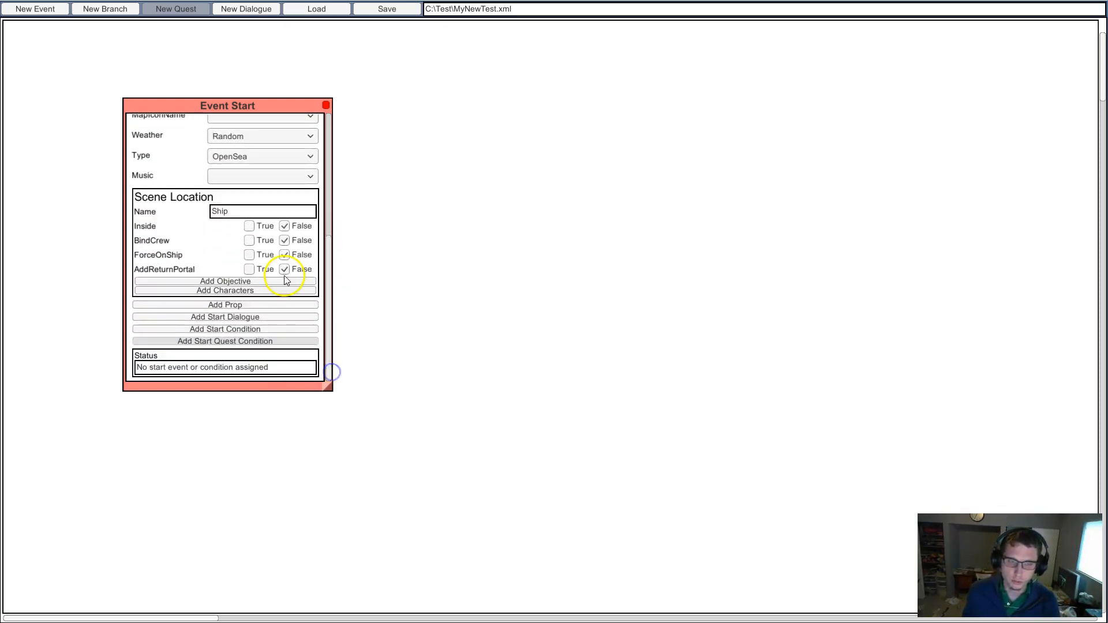
click(249, 316)
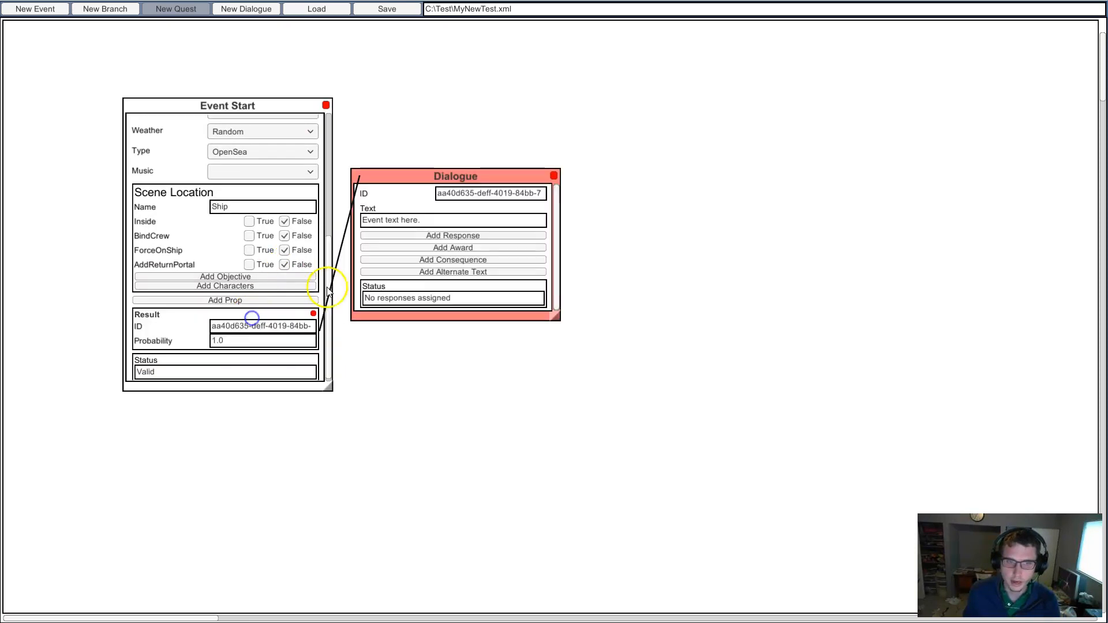
drag(405, 172, 421, 157)
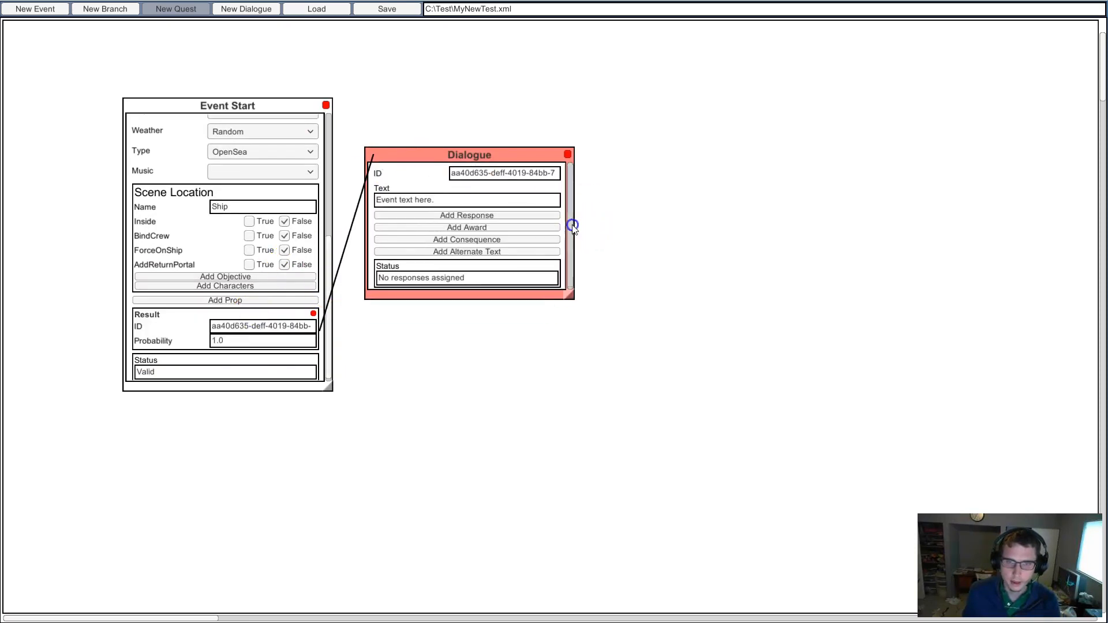
click(490, 200)
text(Here it begins)
Add a response to the dialogue with the text "I am a hero!" and a ReputationChange of 10.
click(530, 219)
drag(695, 150, 719, 156)
drag(825, 205, 824, 168)
click(709, 220)
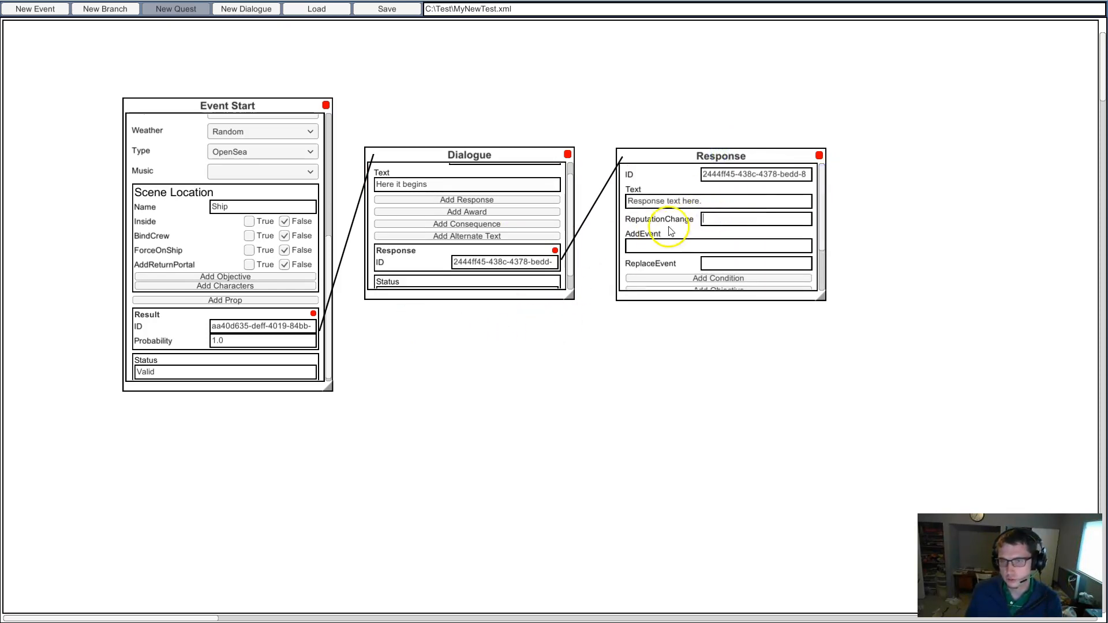
click(715, 201)
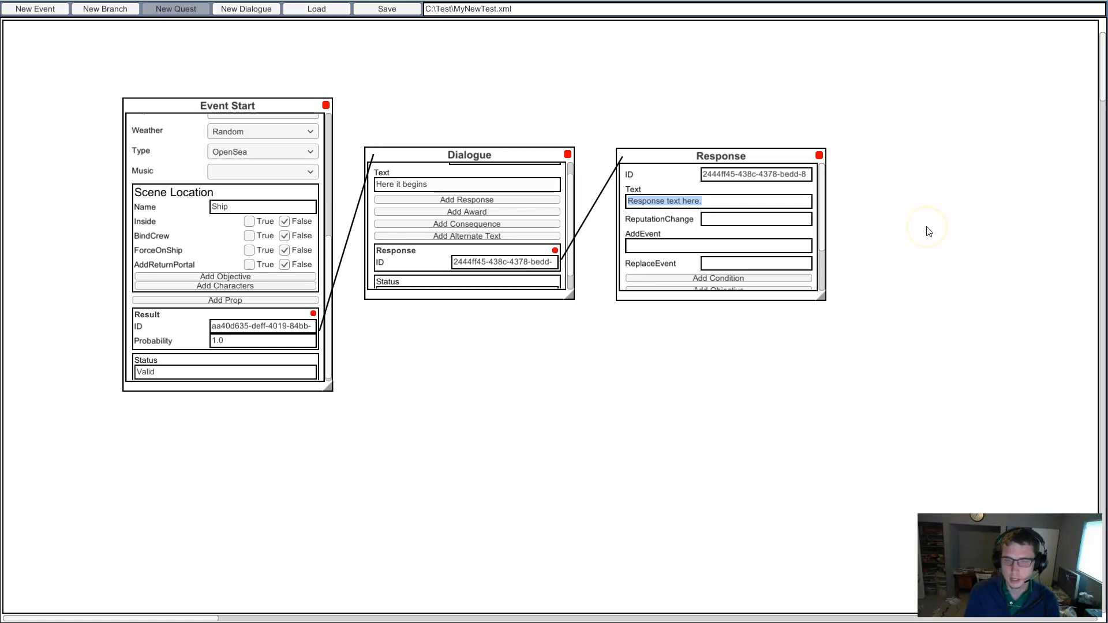
text(I am a hero!)
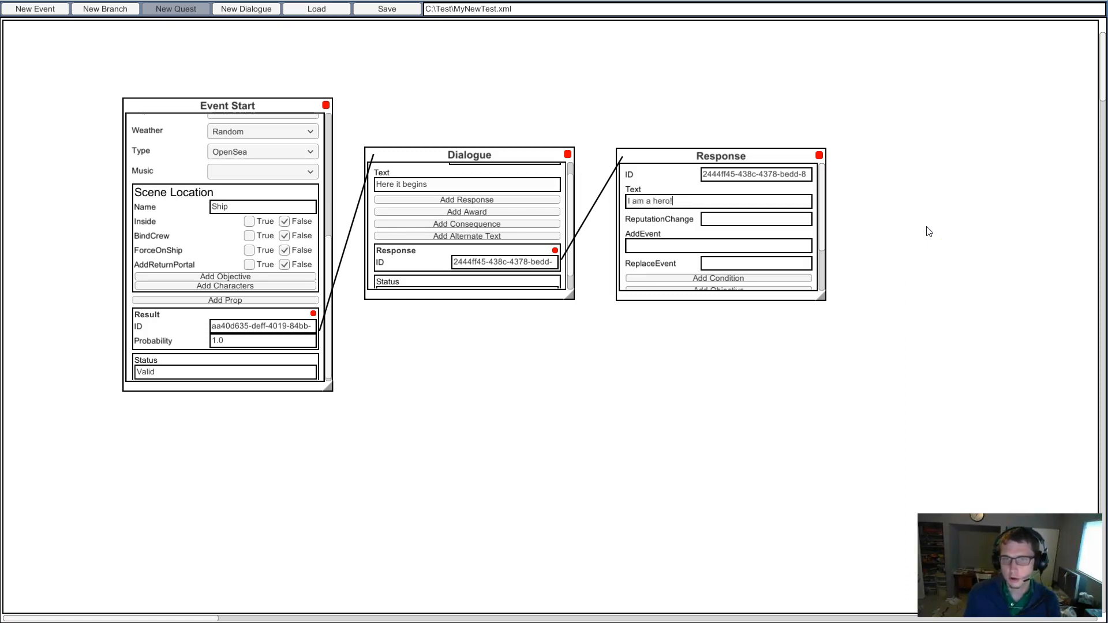
click(754, 220)
text(10)
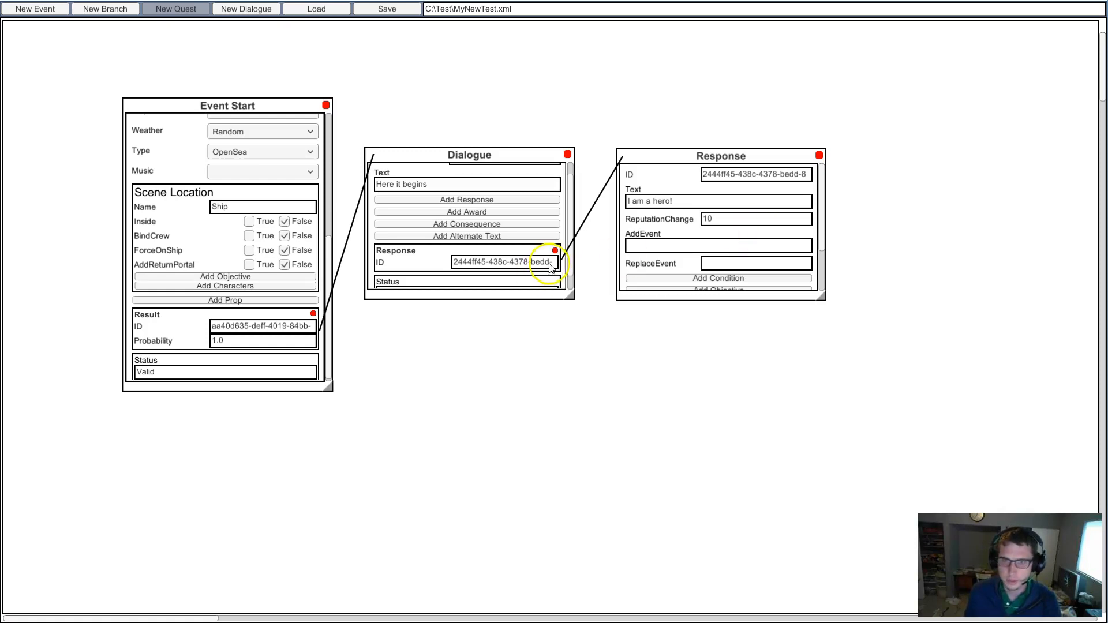
Add a second response below the first, with the text "I am terrible" and a ReputationChange of -10.
click(523, 200)
drag(686, 152, 707, 334)
click(714, 354)
text(I am ter)
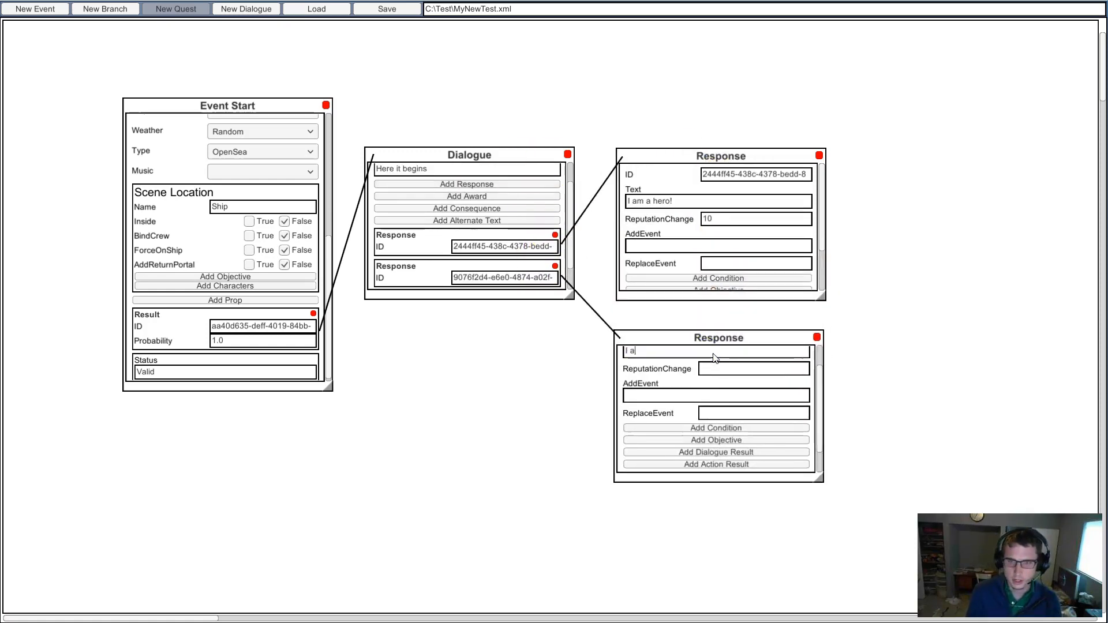
click(713, 370)
text(-10)
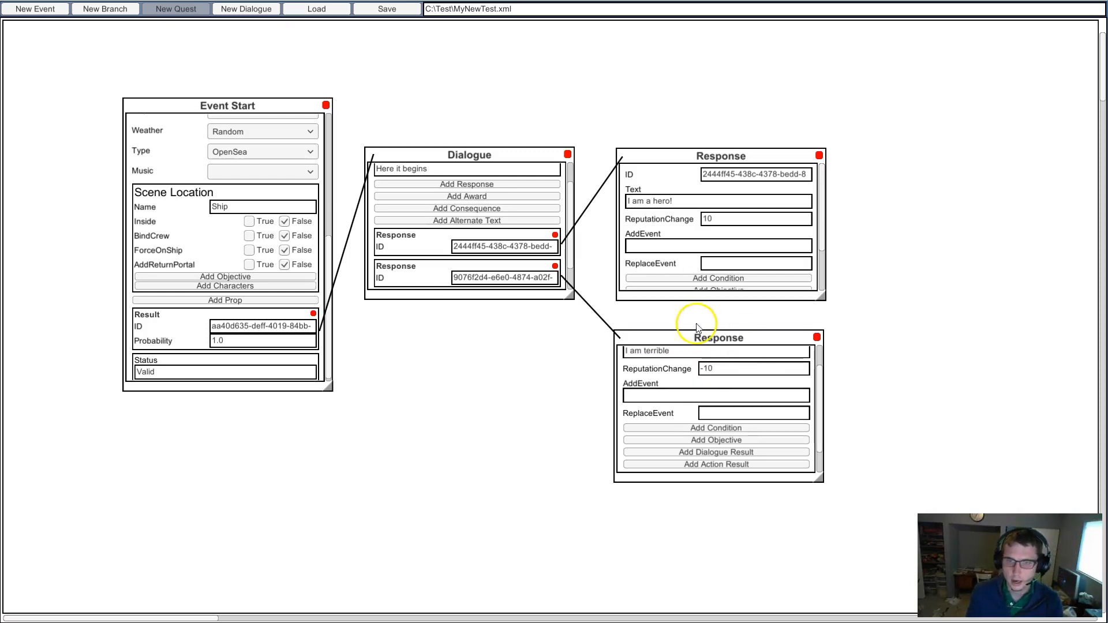
scroll(507, 537, down, 3)
mouse_move(725, 273)
mouse_down()
mouse_move(743, 269)
mouse_move(730, 263)
mouse_up()
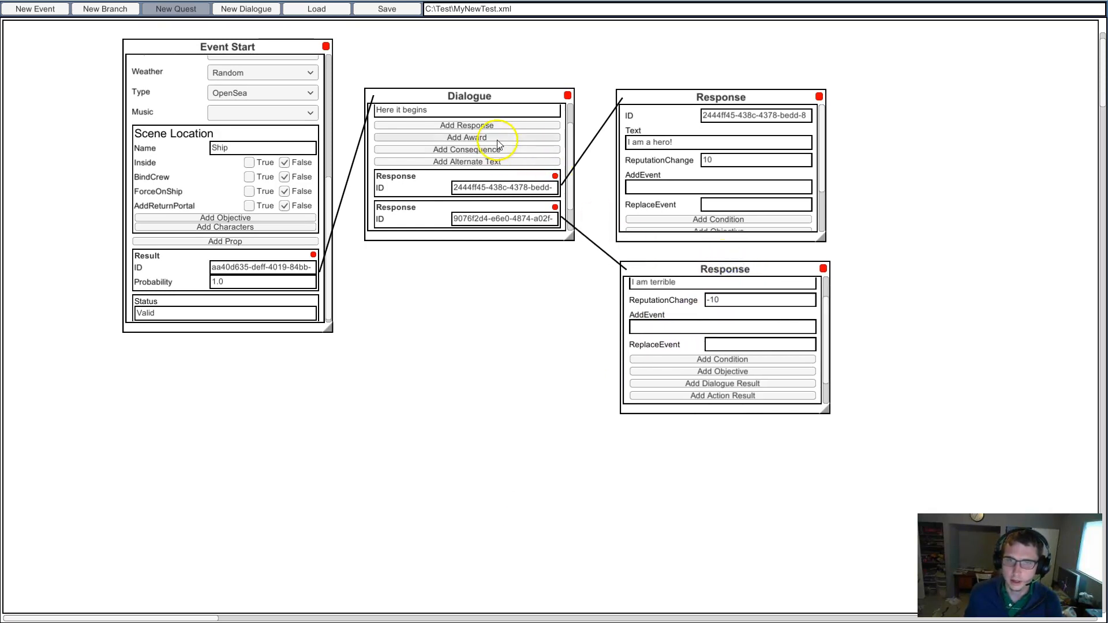
Add a third response with the text "Who cares..." and line it up below the other two responses.
click(488, 124)
drag(640, 97, 665, 453)
click(711, 465)
text(Who cares...)
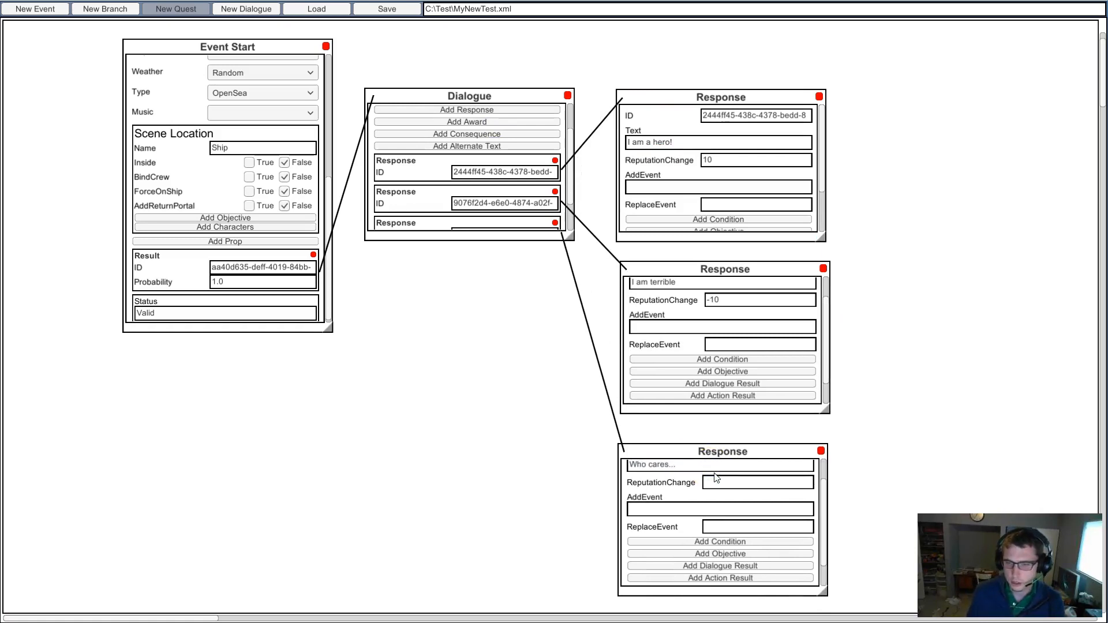
click(728, 484)
drag(692, 451, 703, 444)
drag(683, 273, 688, 271)
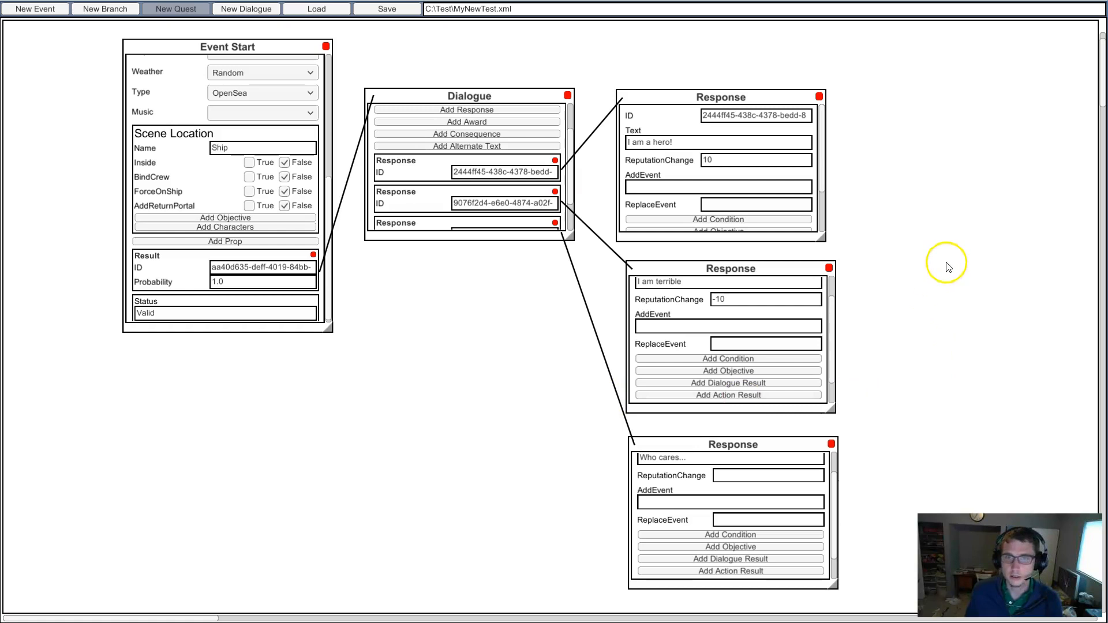
mouse_move(466, 310)
mouse_down()
mouse_move(464, 343)
mouse_move(455, 299)
mouse_move(429, 290)
mouse_move(438, 285)
mouse_move(471, 315)
mouse_up()
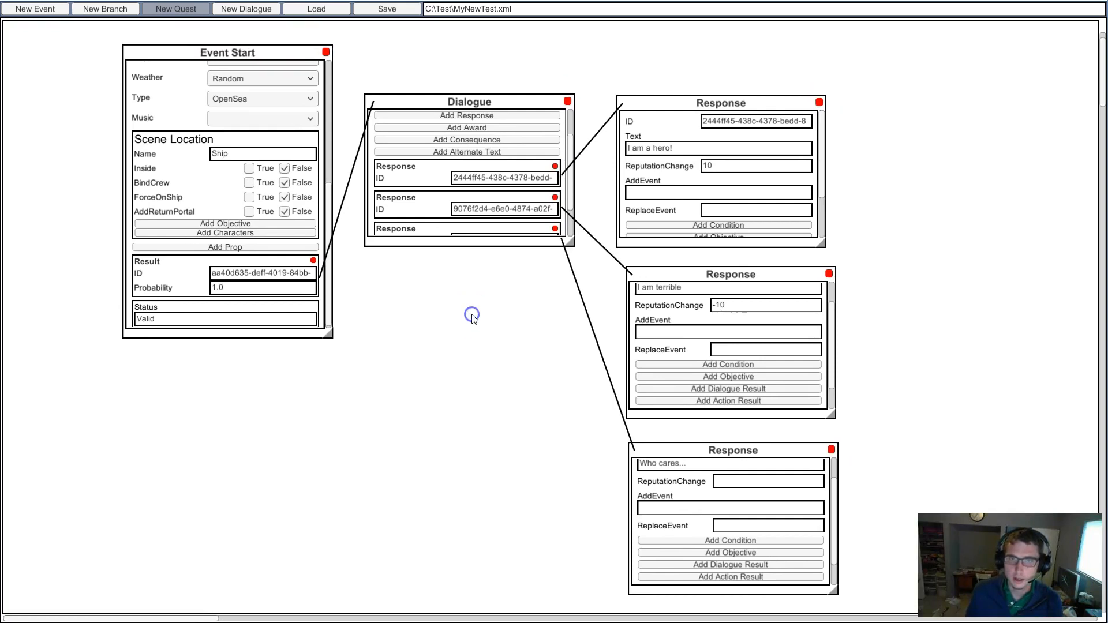
scroll(570, 152, up, 3)
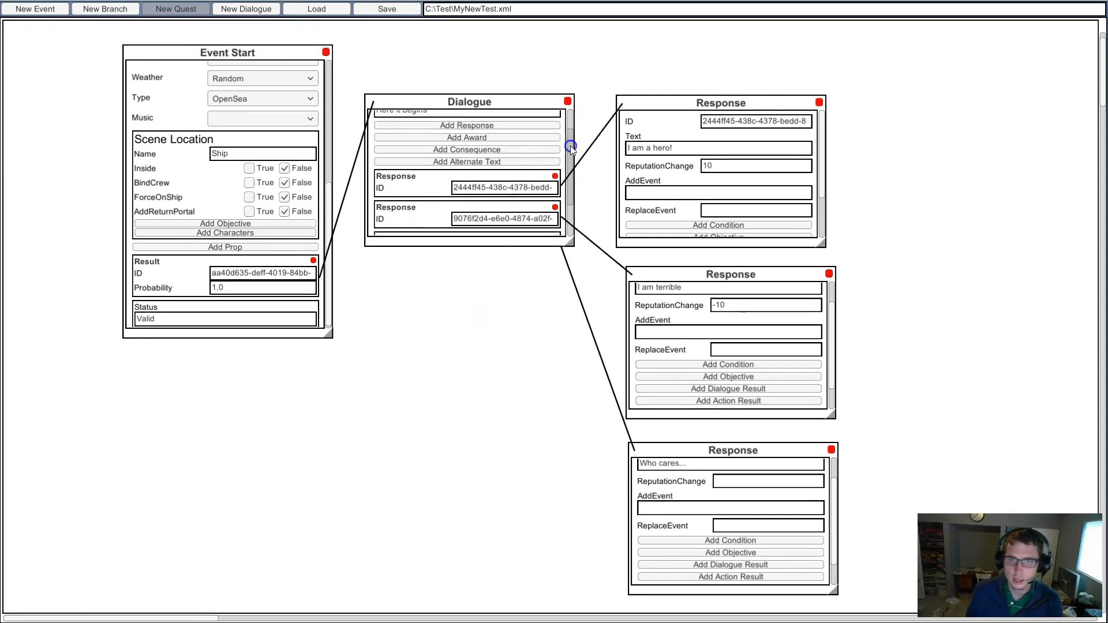
drag(822, 132, 822, 180)
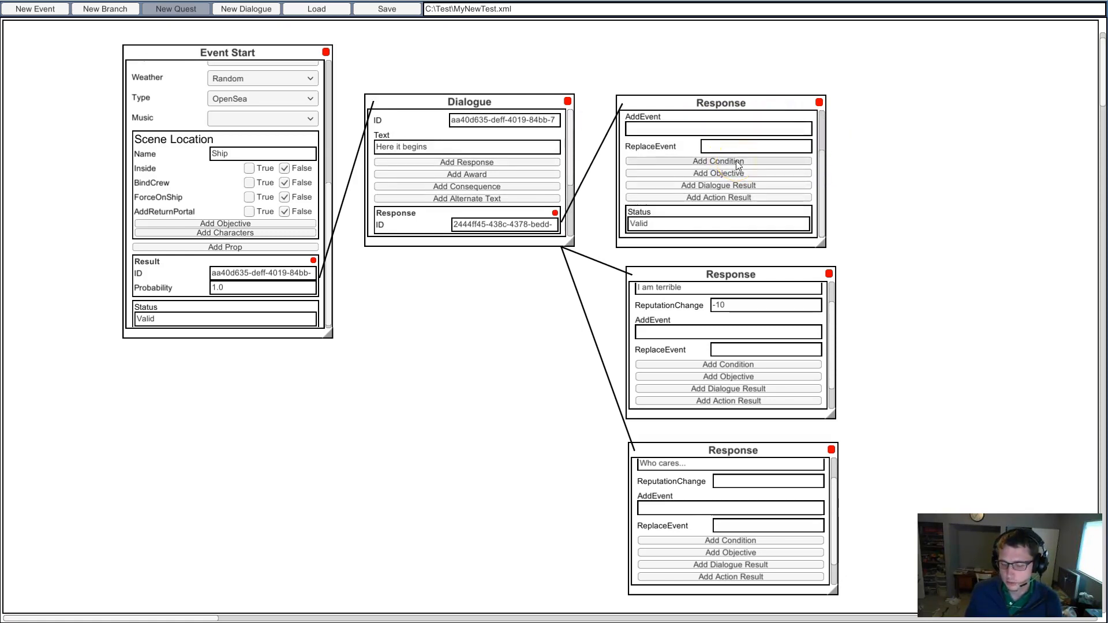
click(766, 332)
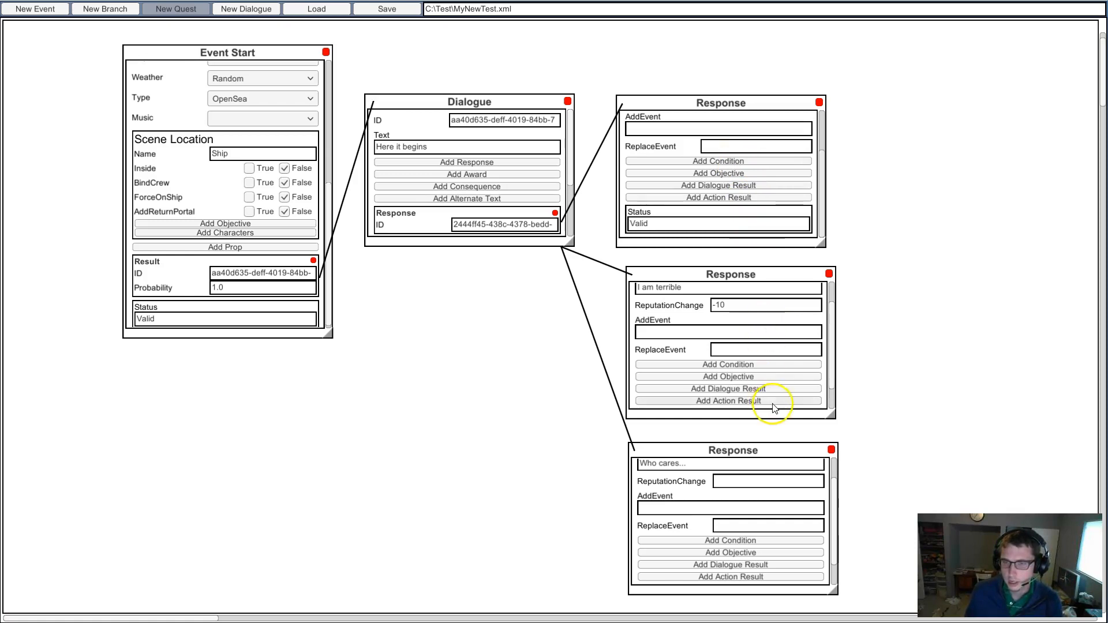
Add a fourth response to the "Here it begins" dialogue, place it below that dialogue, and add a condition to it.
scroll(554, 378, down, 2)
scroll(551, 402, up, 1)
scroll(550, 402, down, 1)
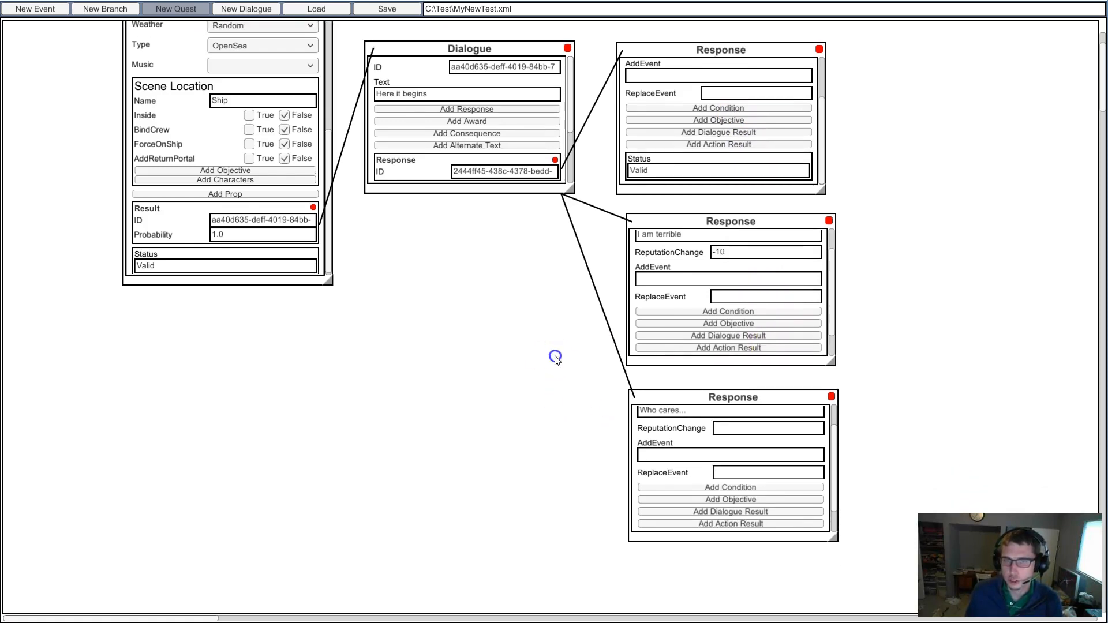
click(526, 110)
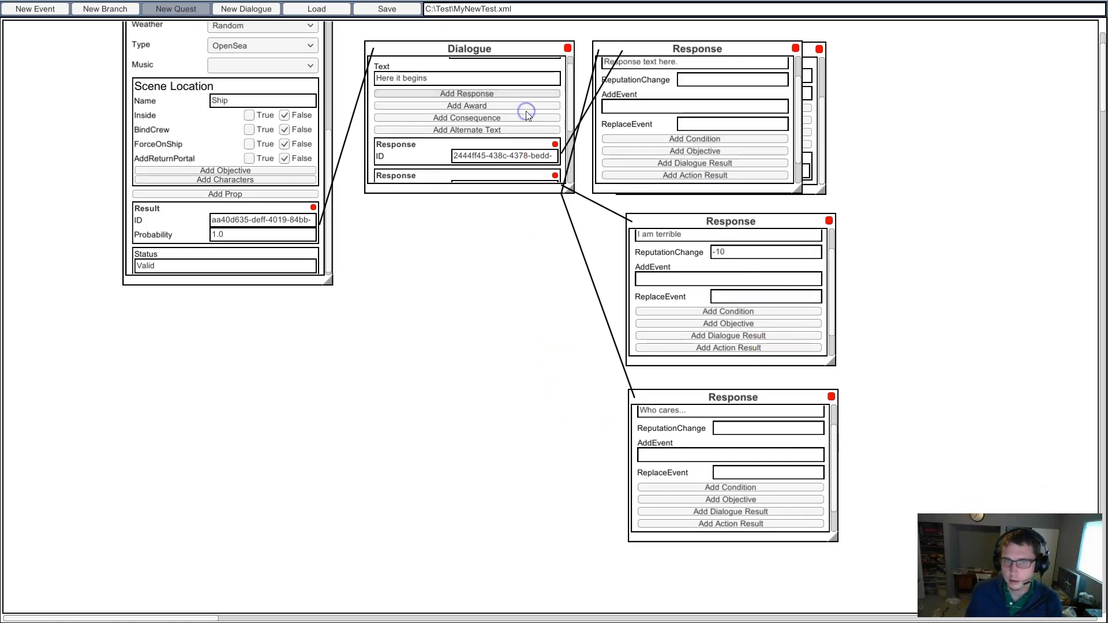
drag(701, 54, 494, 402)
scroll(513, 287, down, 2)
drag(582, 414, 593, 437)
click(558, 414)
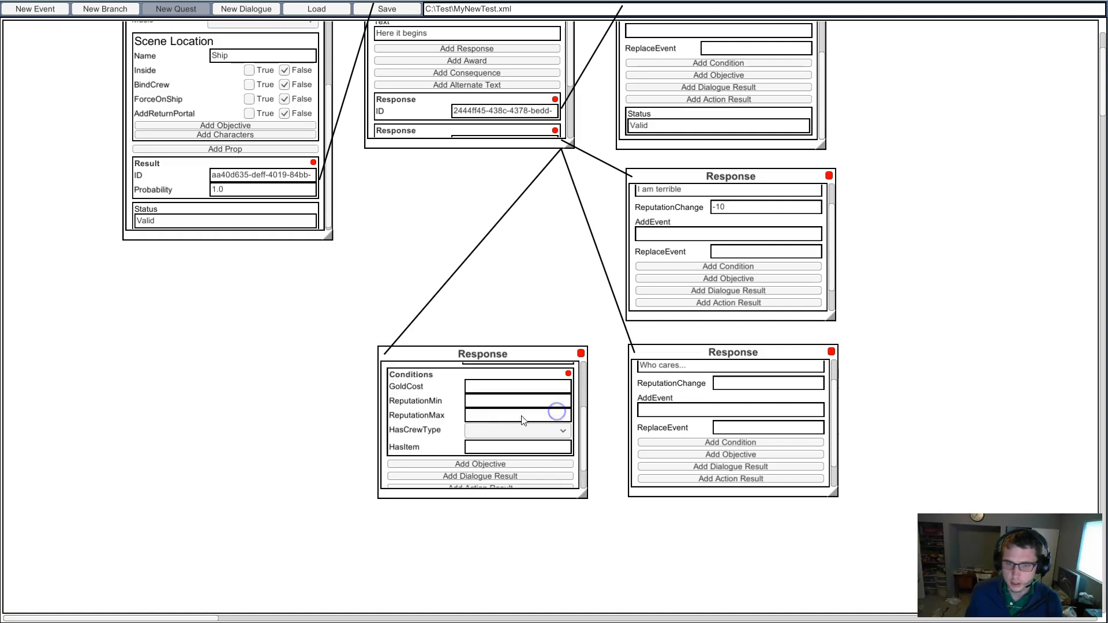
Enter a GoldCost of 200 in the fourth response's condition and clear it again.
click(475, 389)
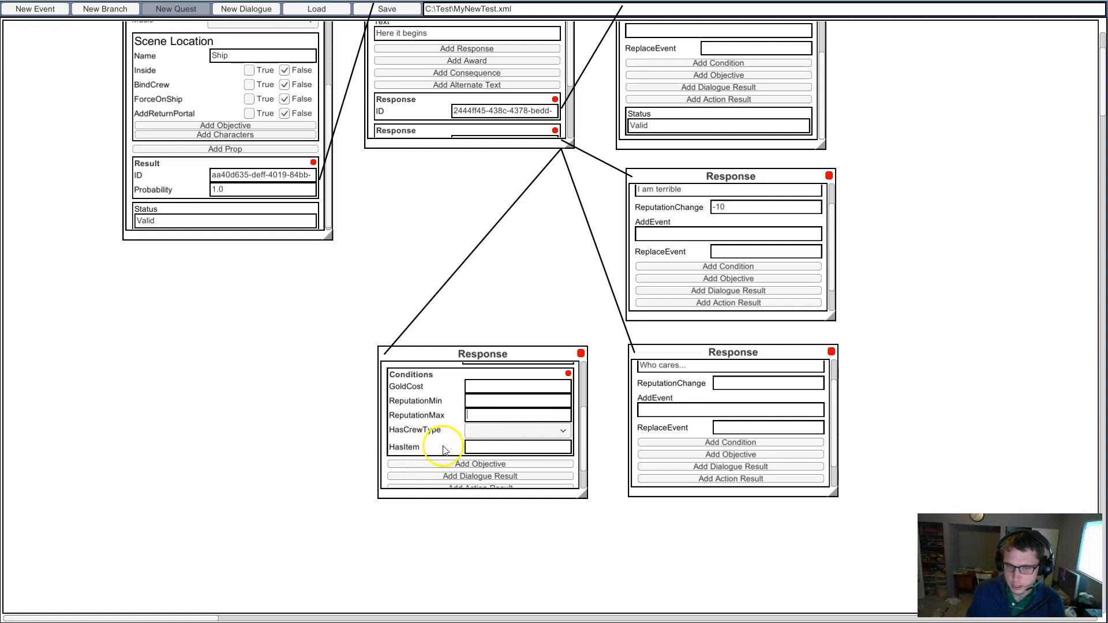
click(473, 389)
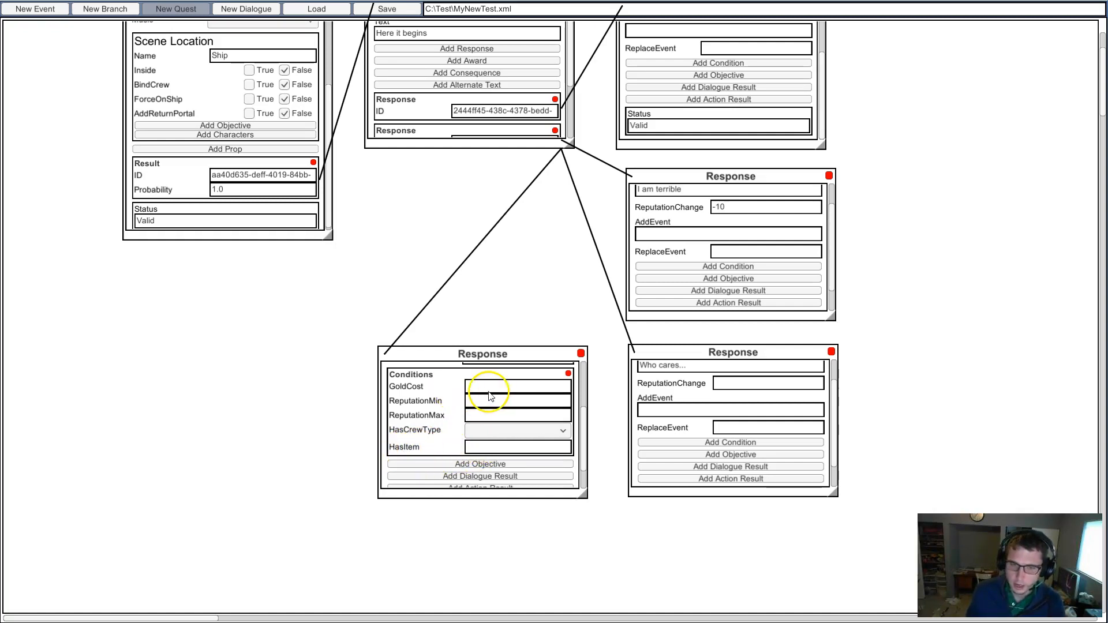
text(200)
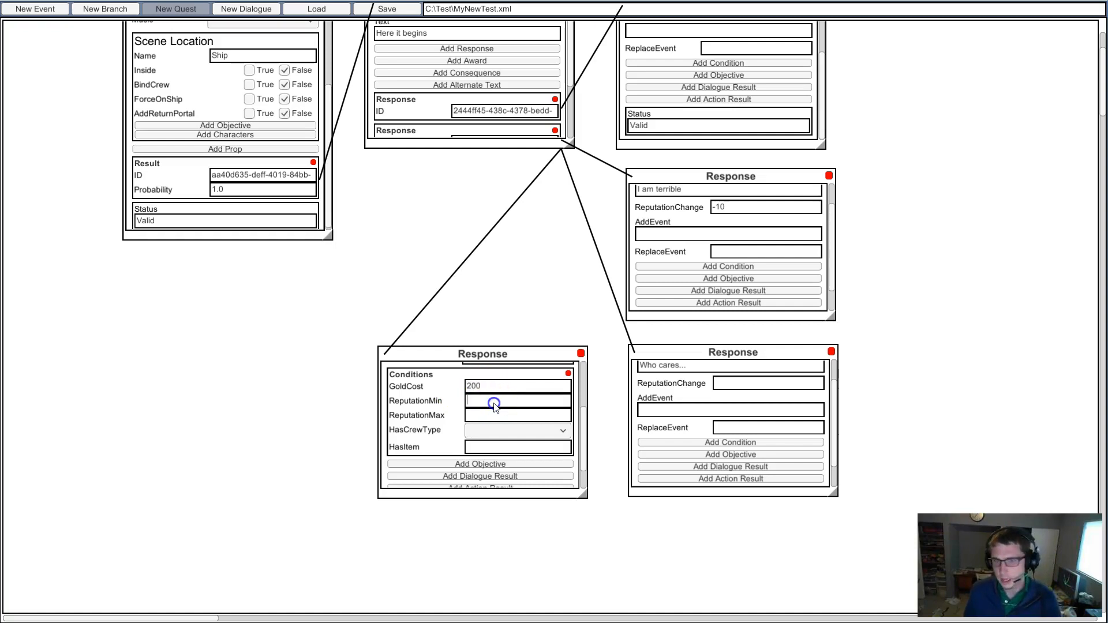
double_click(498, 386)
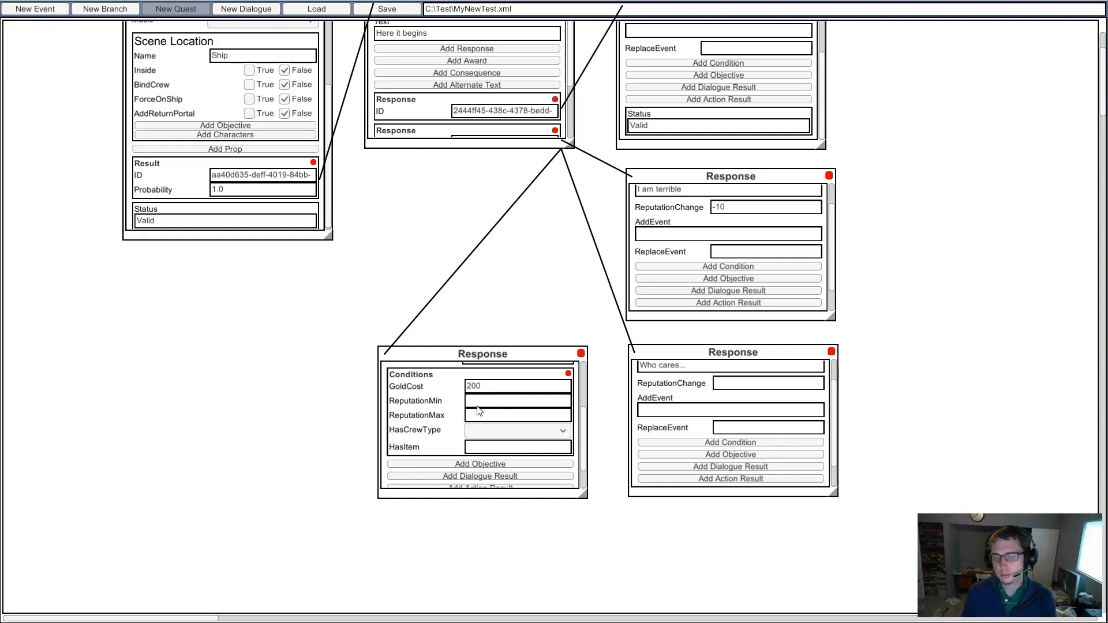
key(BackSpace)
key(BackSpace)
key(BackSpace)
Try Picaroon and Monk as the condition's HasCrewType, and reset it to the blank option.
click(500, 433)
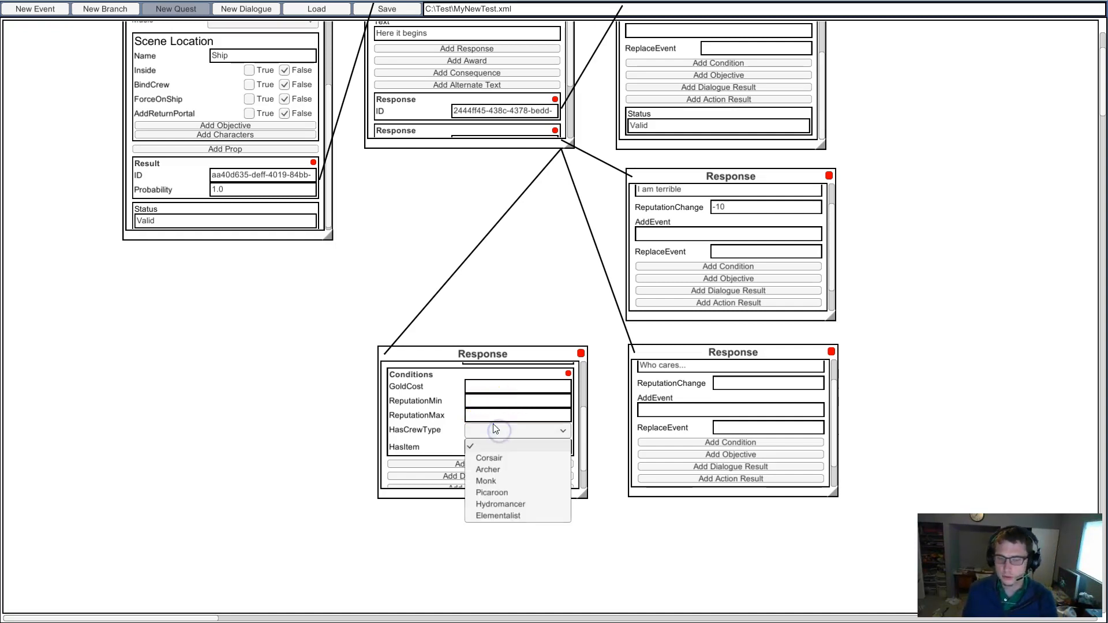
click(515, 495)
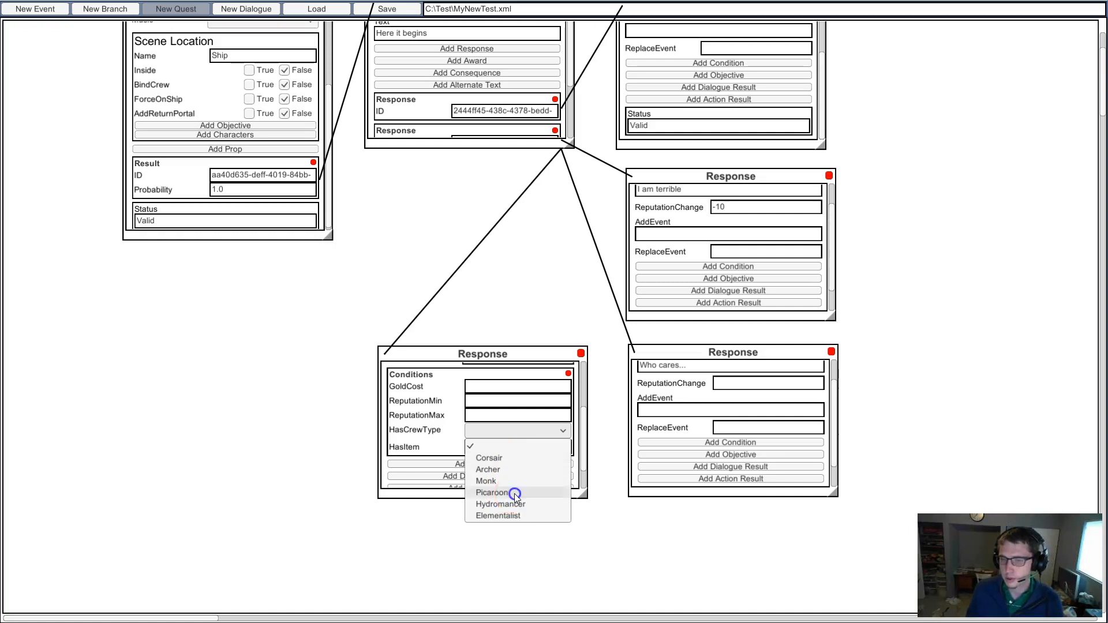
click(523, 432)
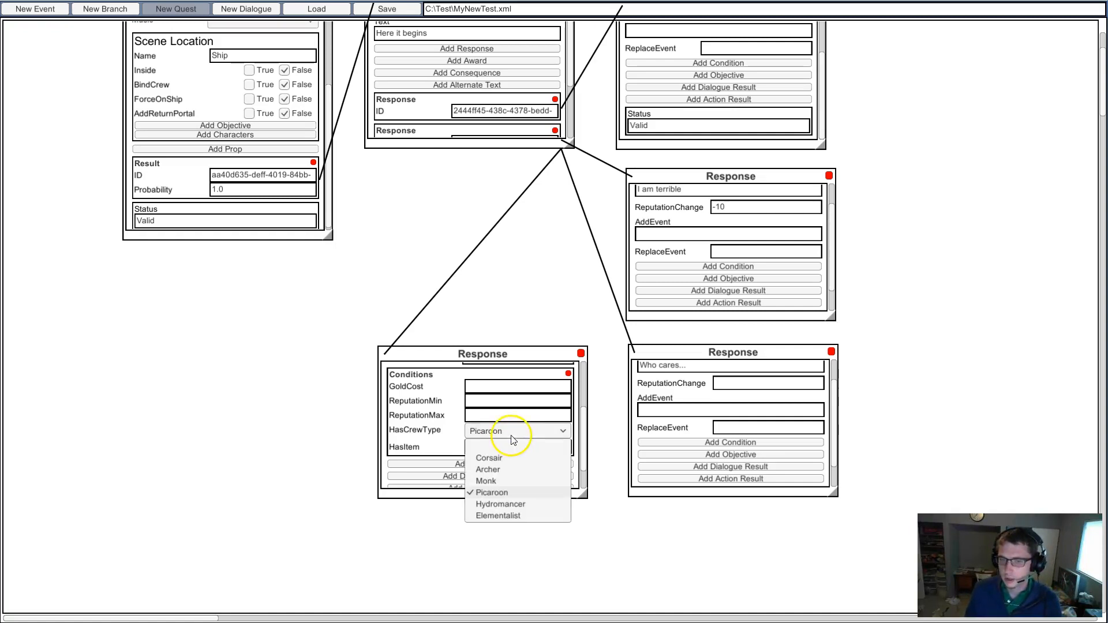
click(510, 482)
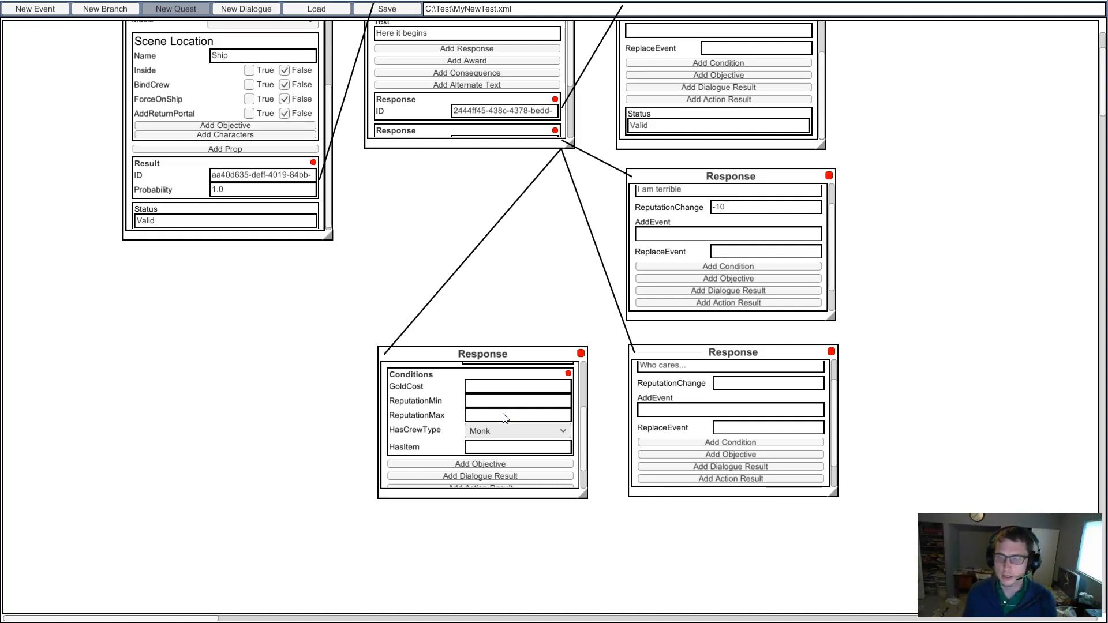
click(542, 431)
click(543, 447)
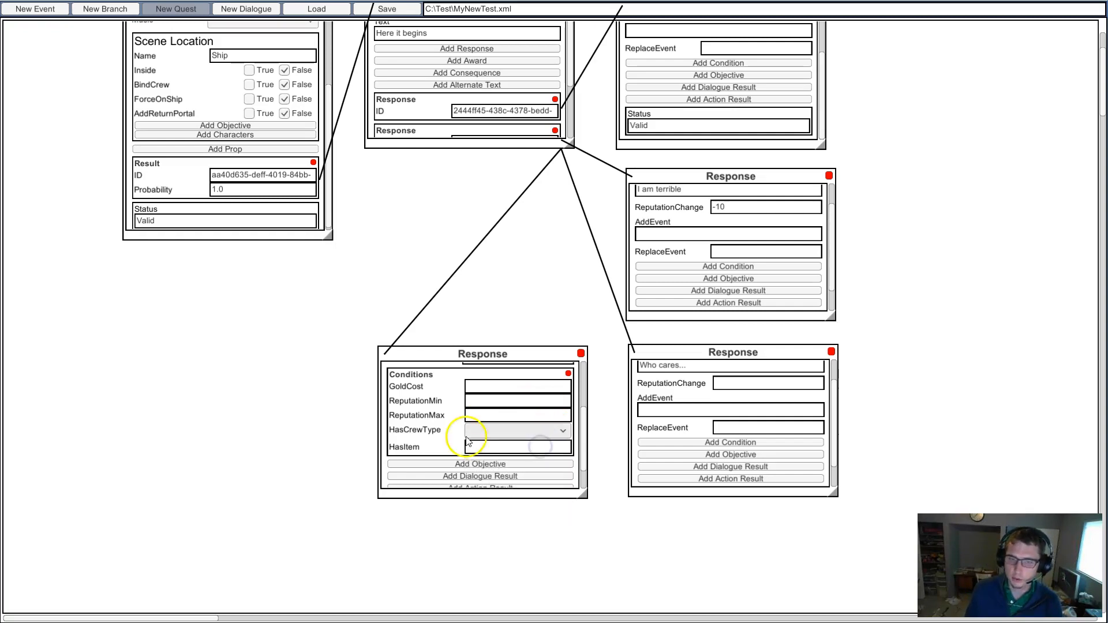
Set the fourth response's condition to a ReputationMin of 30 and a ReputationMax of 70.
click(489, 406)
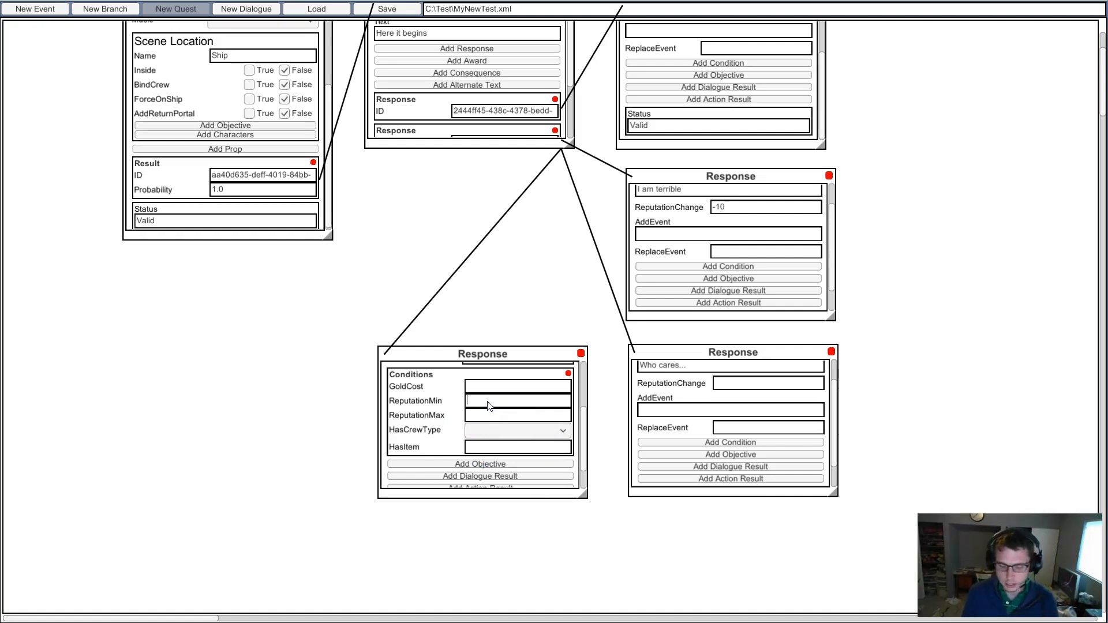
text(30)
click(496, 415)
text(70)
Make both reputation limits of the condition negative, with ReputationMin -30 and ReputationMax -70.
click(467, 402)
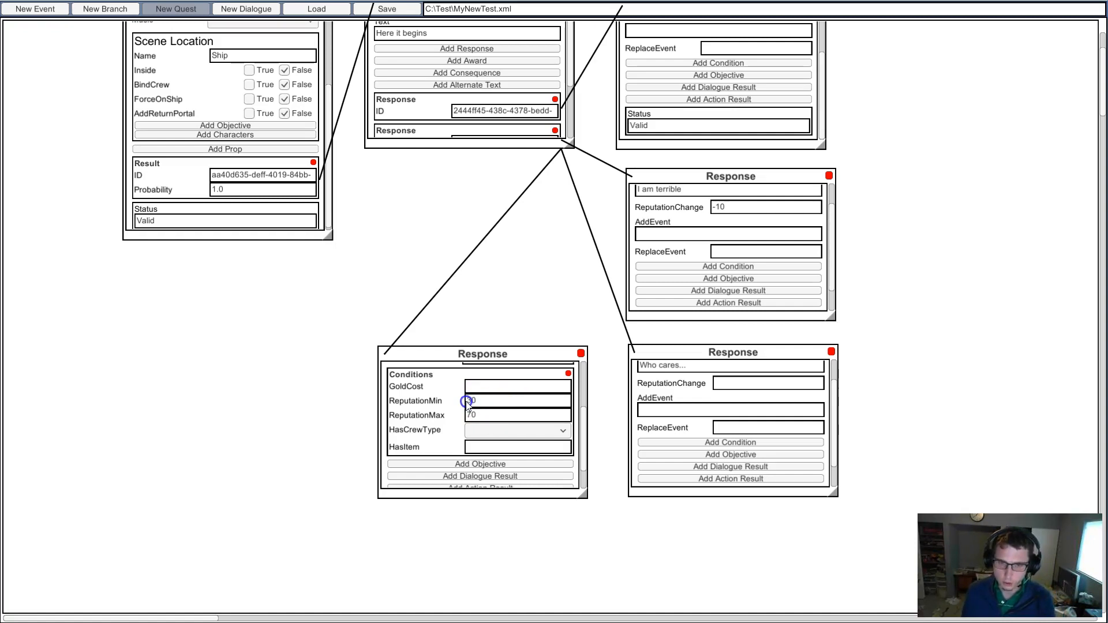
text(.)
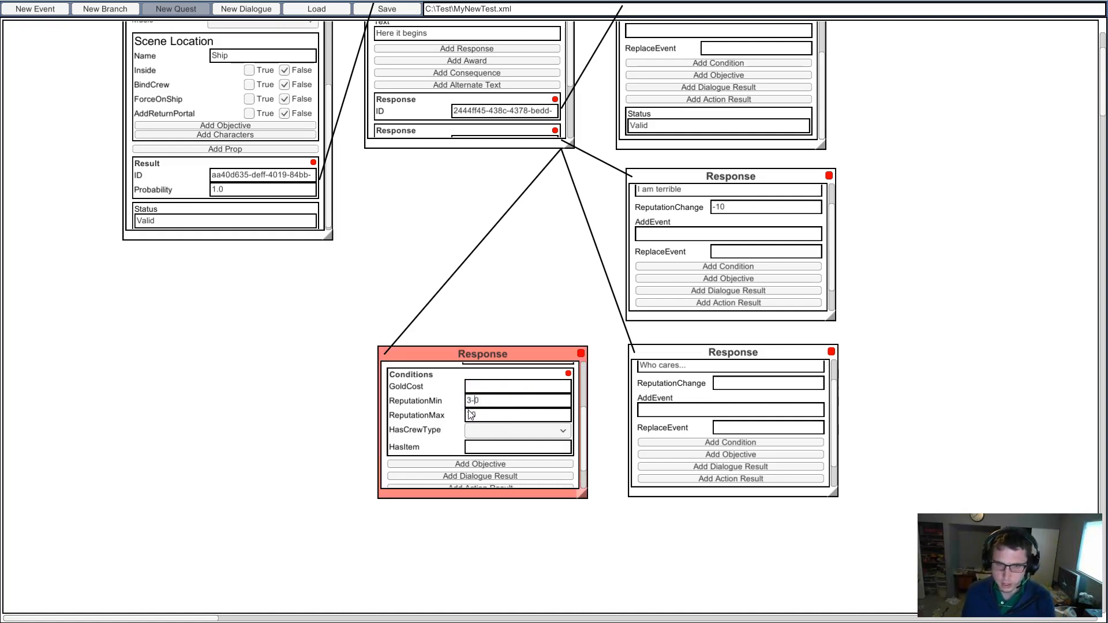
key(BackSpace)
text(-)
click(470, 415)
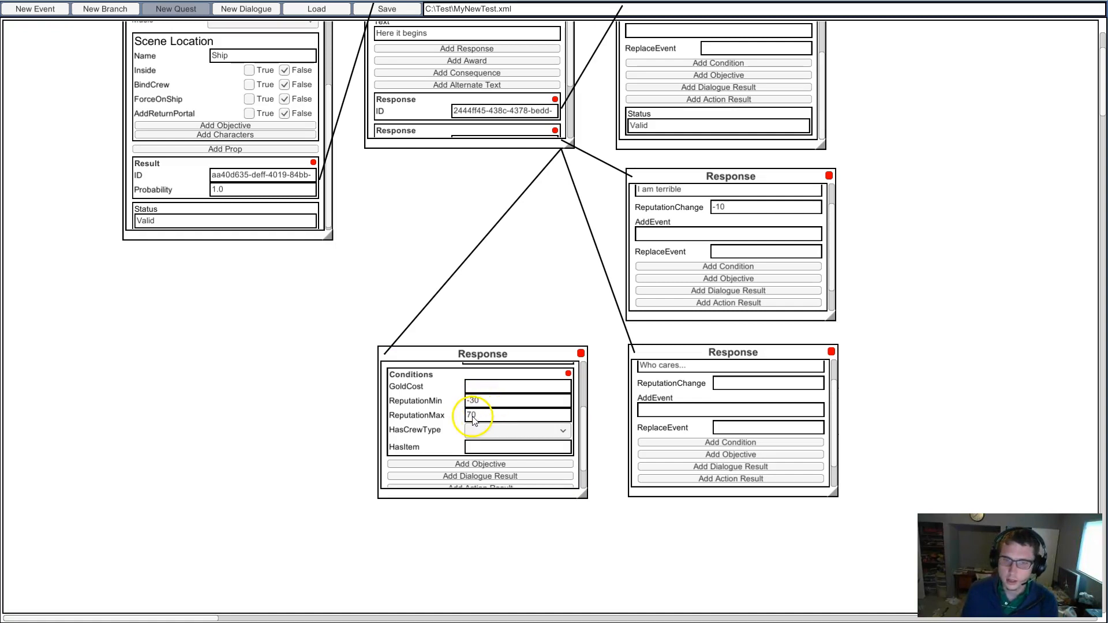
text(-)
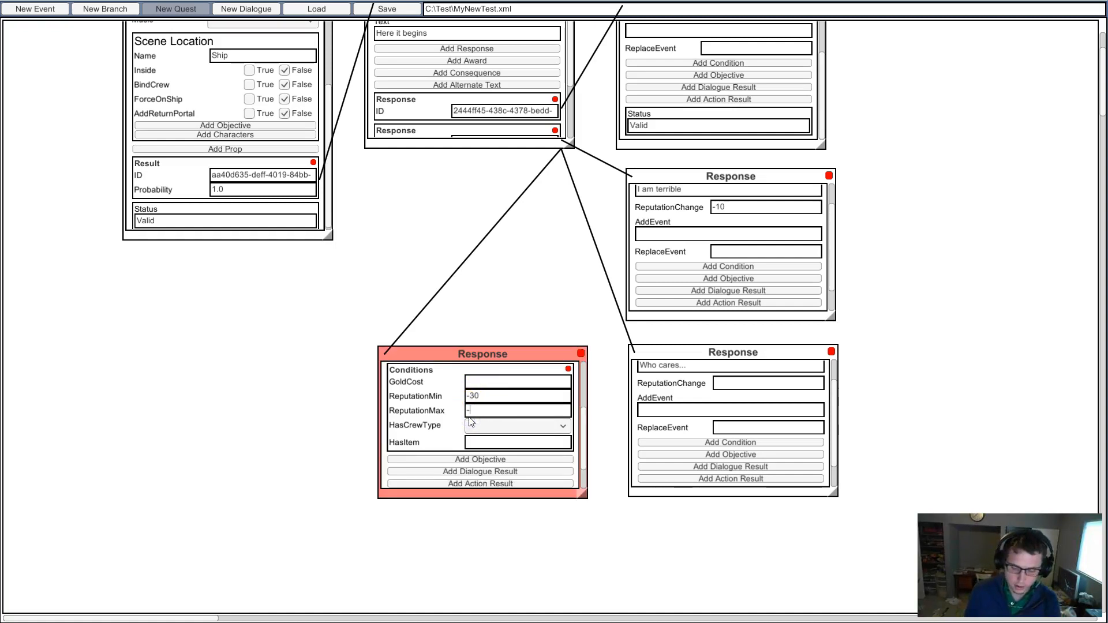
text(70)
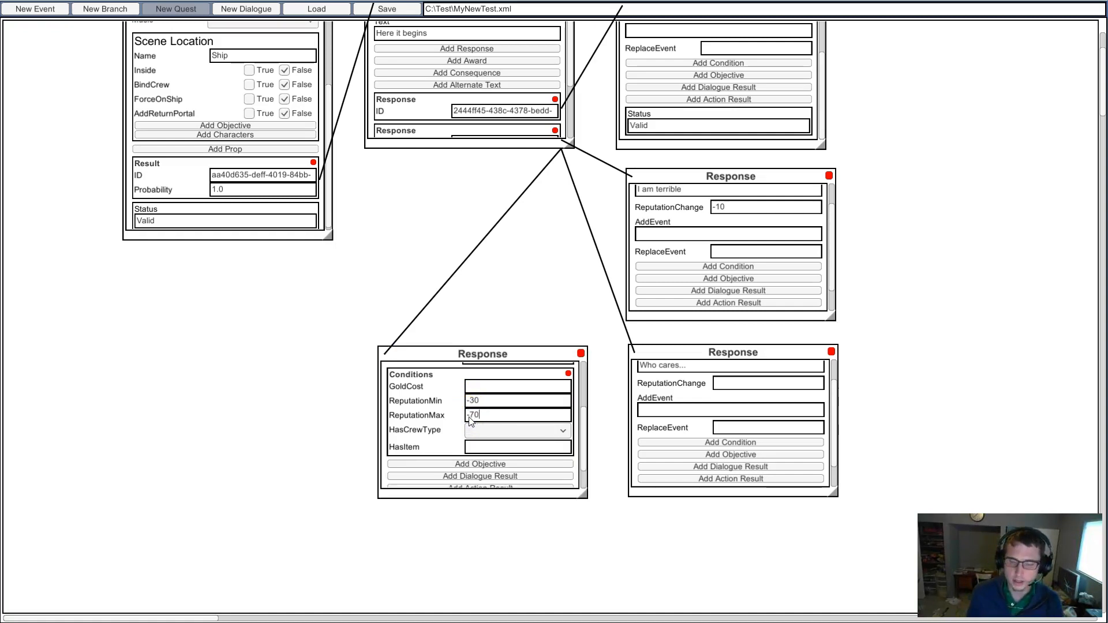
click(513, 365)
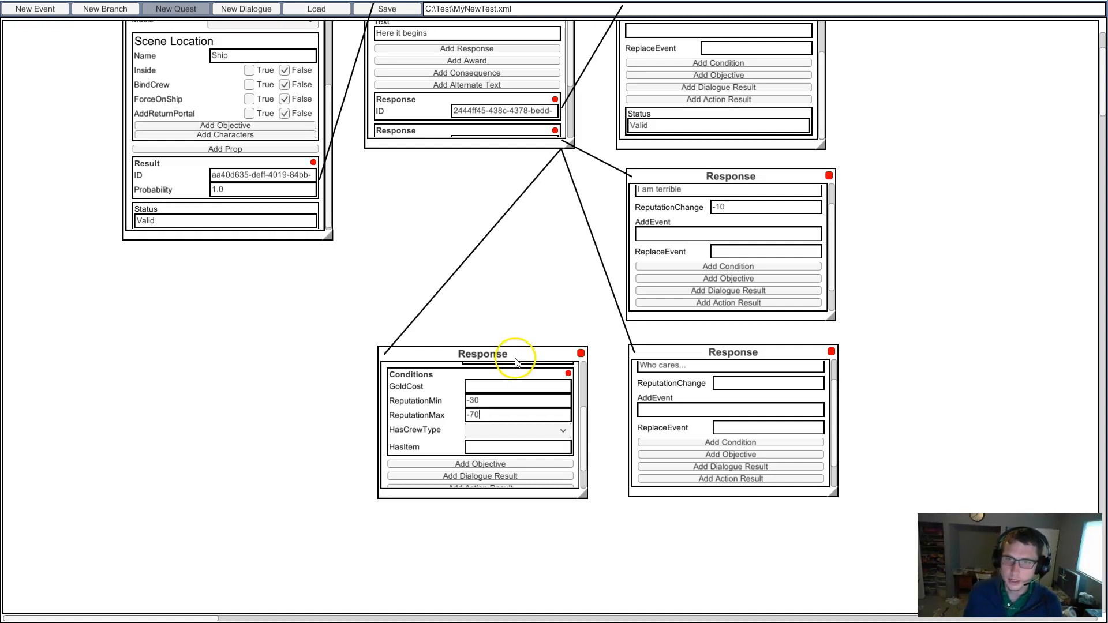
drag(536, 264, 517, 339)
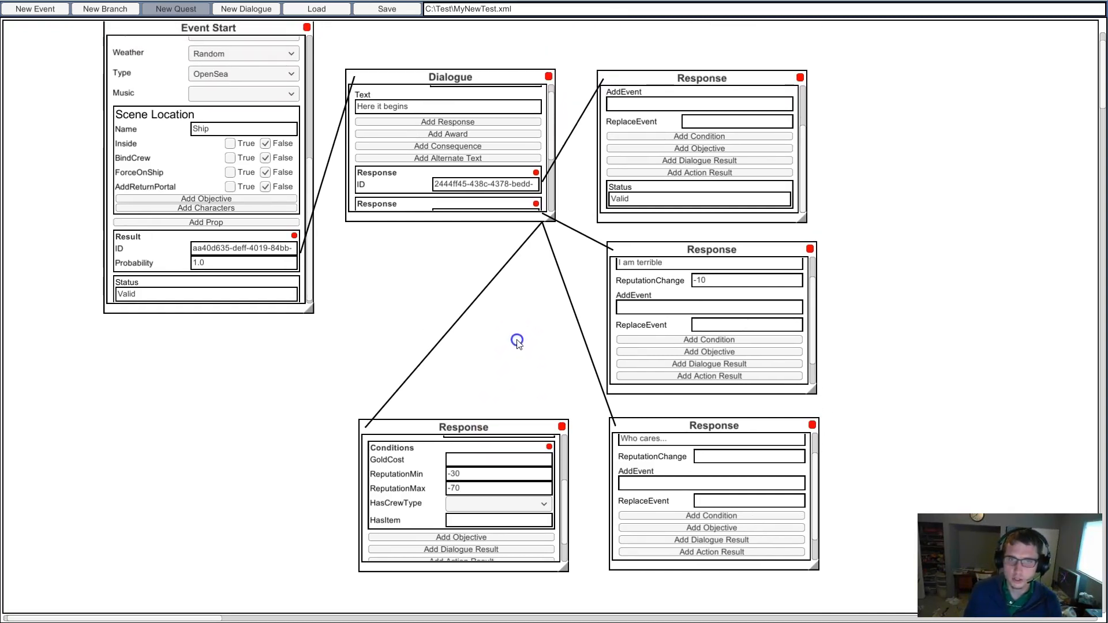
mouse_move(514, 297)
mouse_down()
mouse_move(503, 334)
mouse_move(501, 313)
mouse_up()
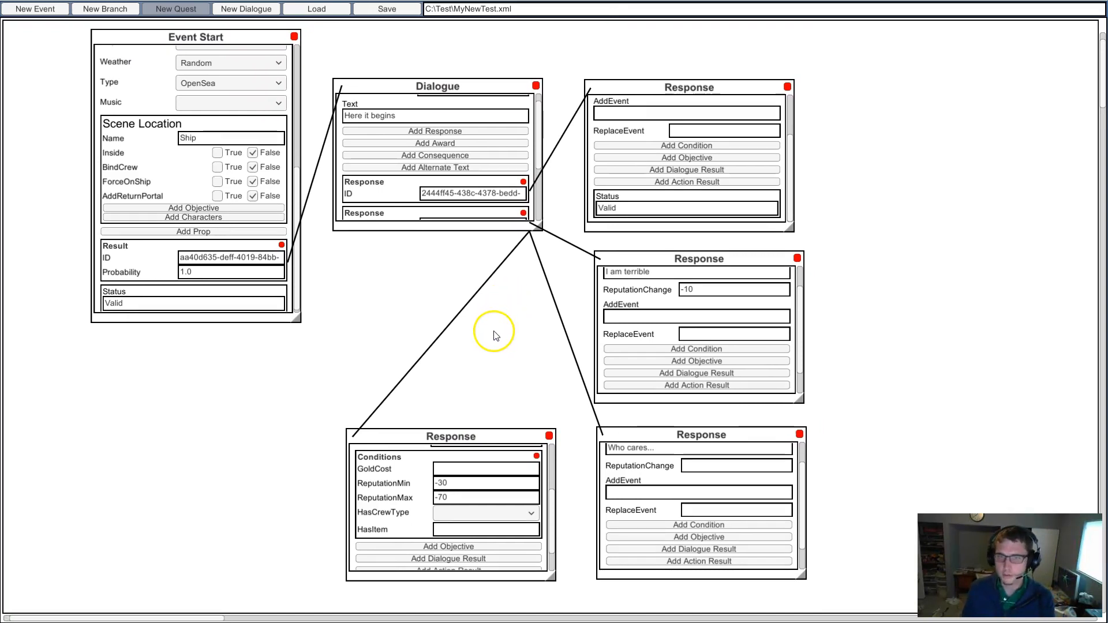
drag(490, 334, 459, 336)
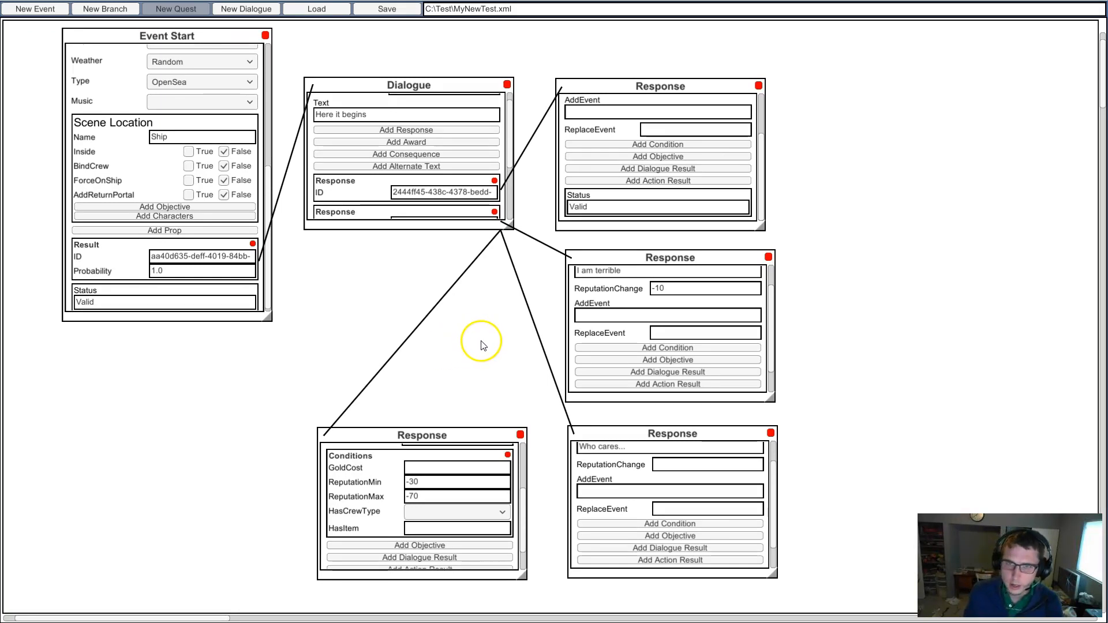
mouse_move(490, 316)
mouse_down()
mouse_move(485, 290)
mouse_move(490, 326)
mouse_up()
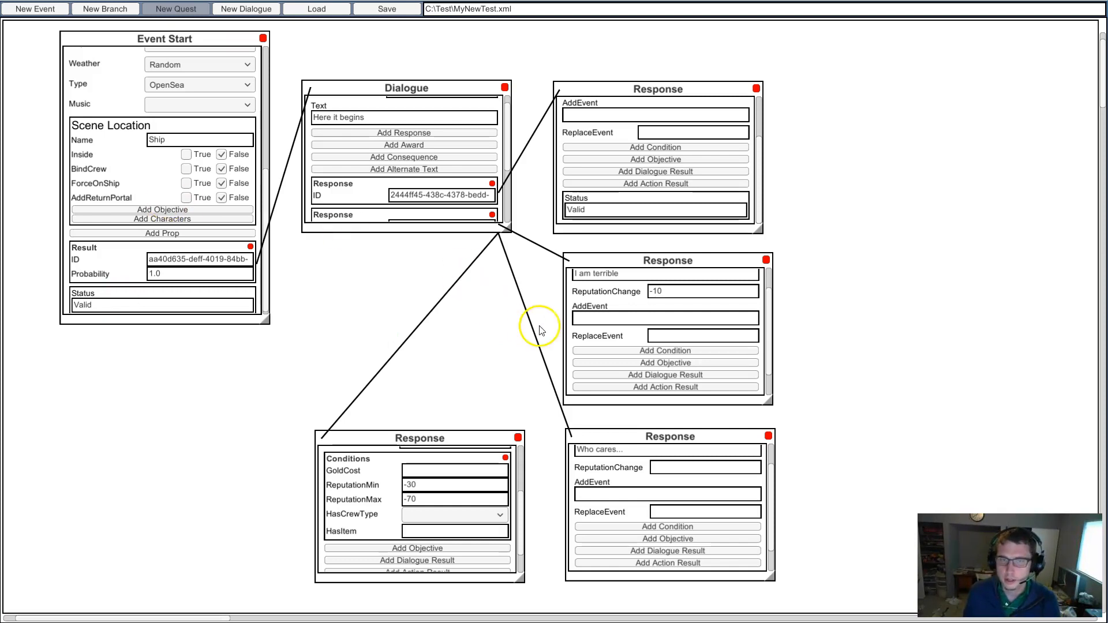
drag(488, 328, 472, 333)
Add a dialogue result to the "I am terrible" response and set its text to "Yes you are!".
drag(960, 324, 791, 261)
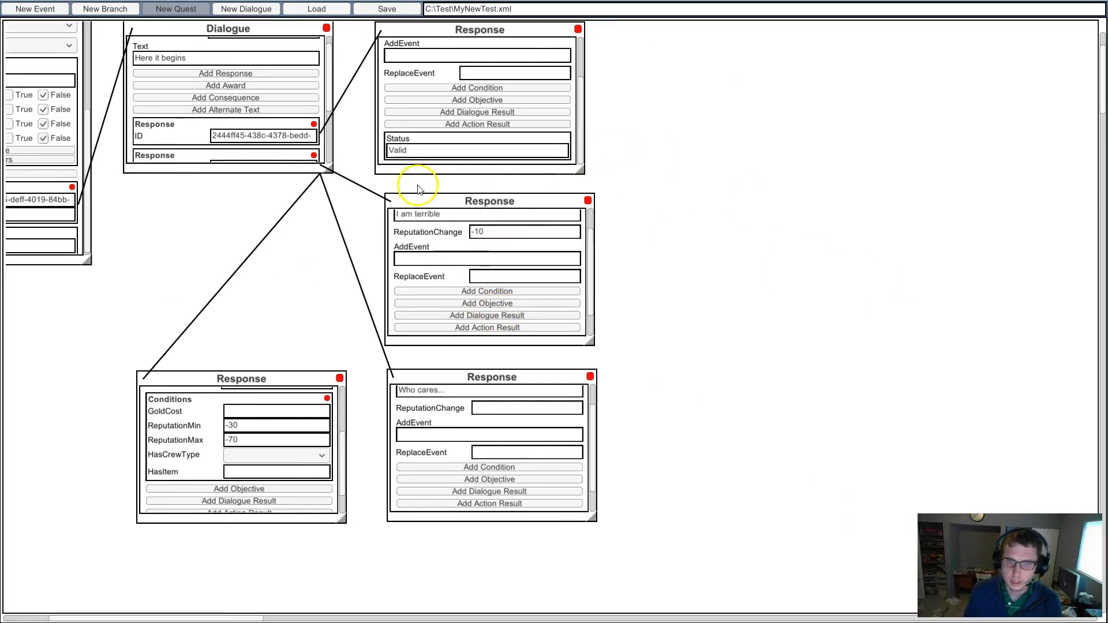
click(510, 315)
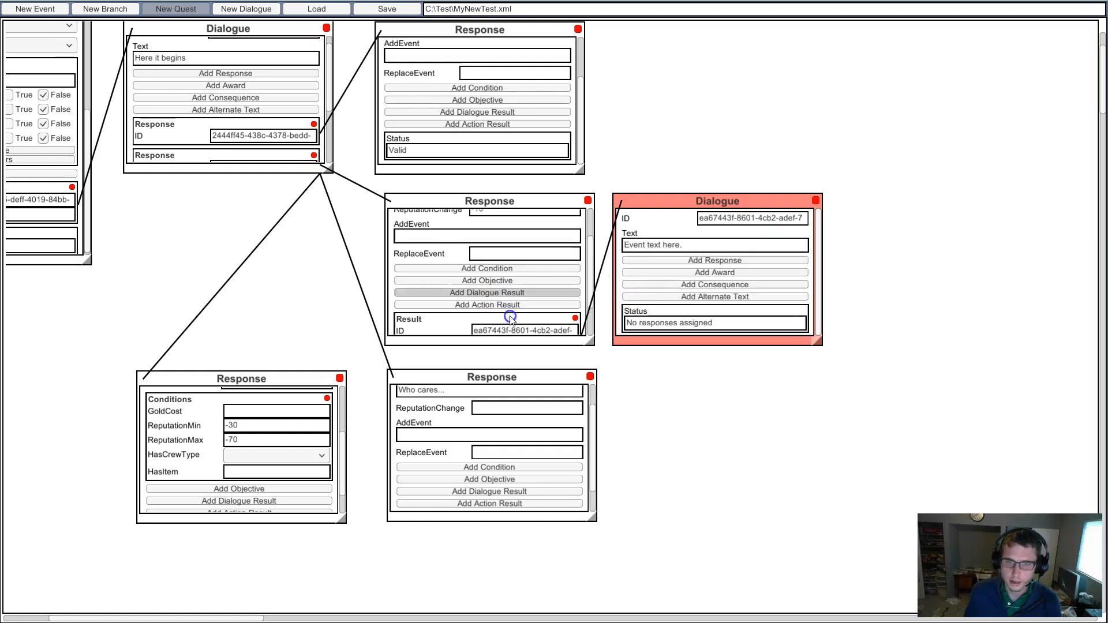
click(734, 247)
text(Yes you are!)
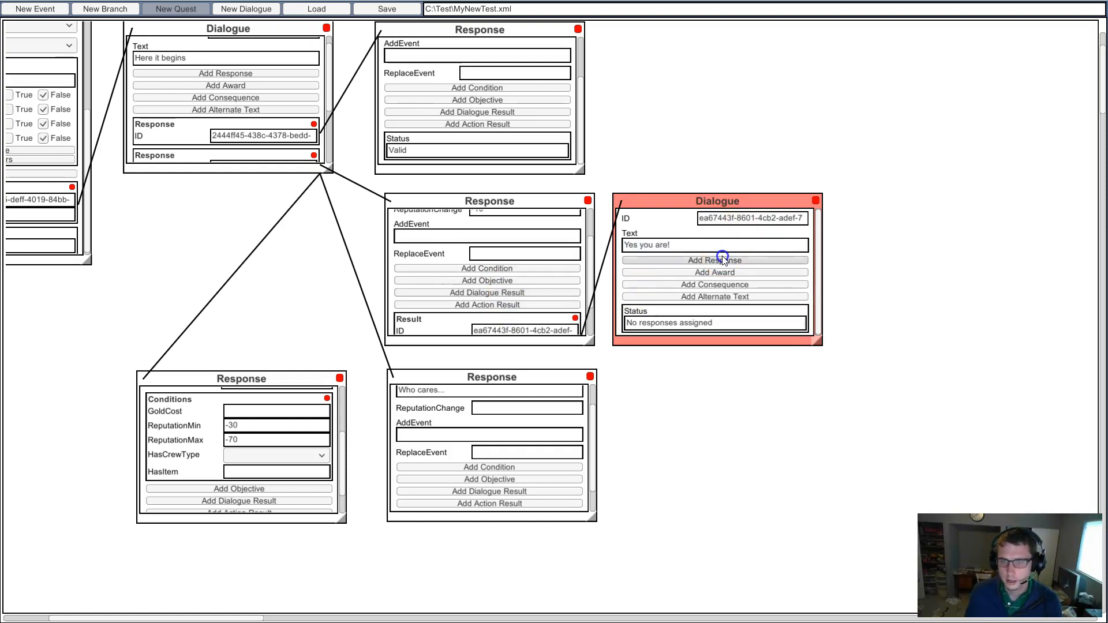
Add a response with the text "Ok" to the "Yes you are!" dialogue.
click(732, 260)
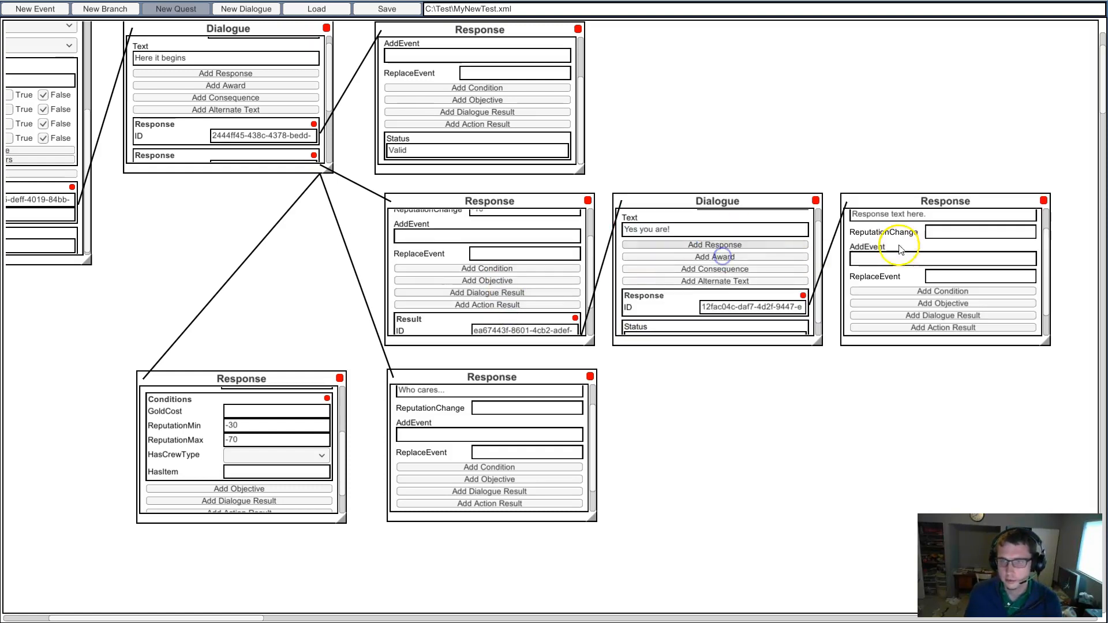
click(945, 217)
text(Ok)
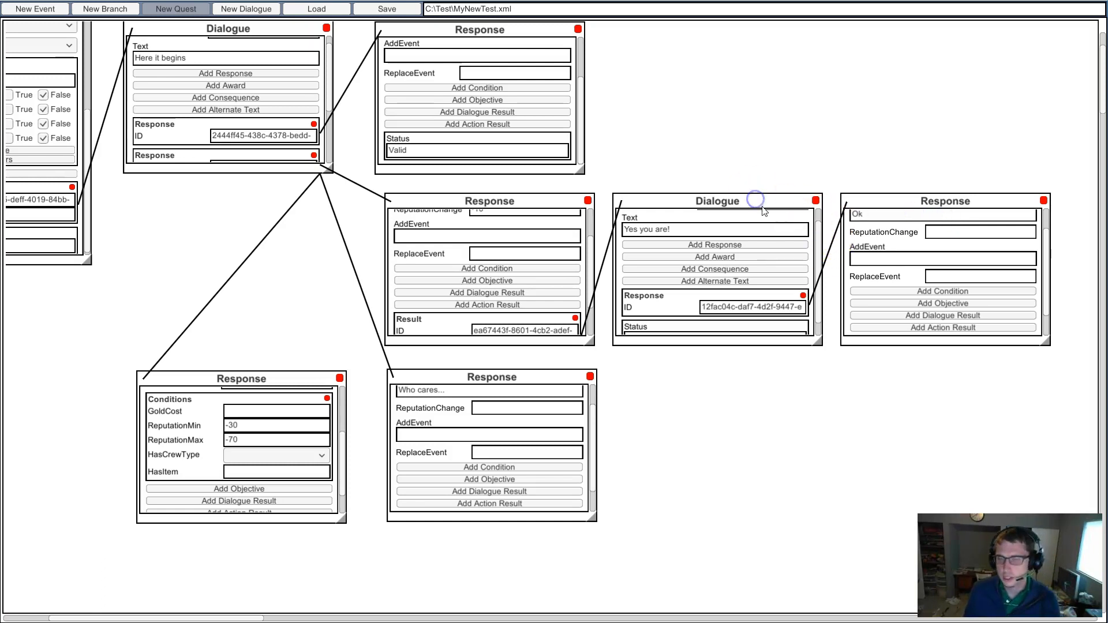
Add a consequence to the "Yes you are!" dialogue and select its RandomCrewDie value for editing.
click(750, 256)
scroll(819, 247, up, 3)
mouse_move(820, 247)
mouse_down()
mouse_move(816, 231)
mouse_move(828, 276)
mouse_move(825, 233)
mouse_up()
click(804, 239)
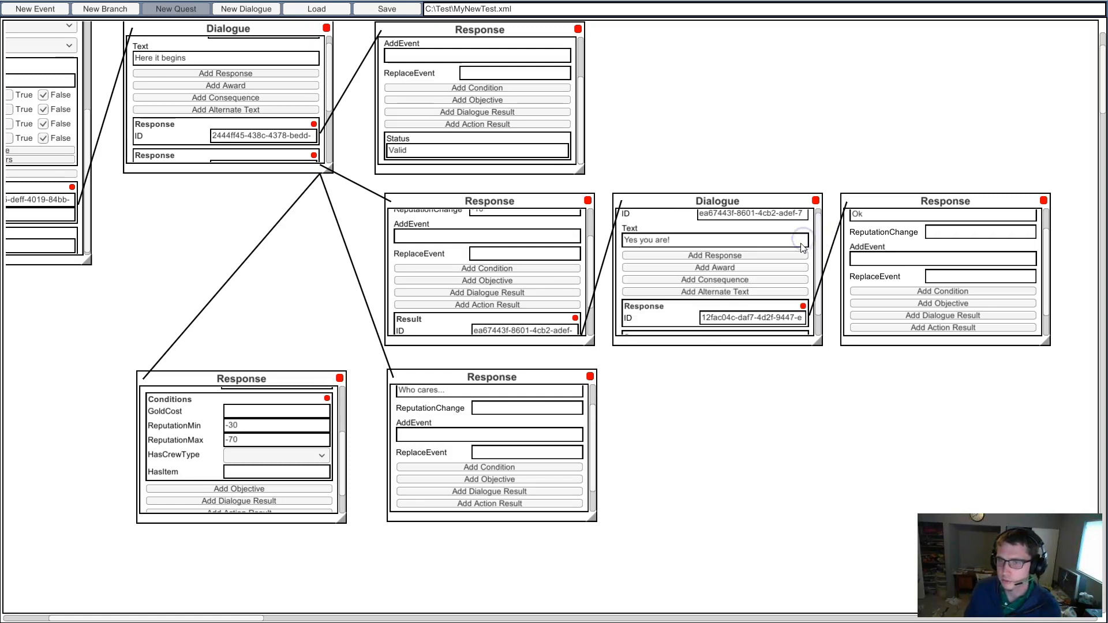
click(779, 281)
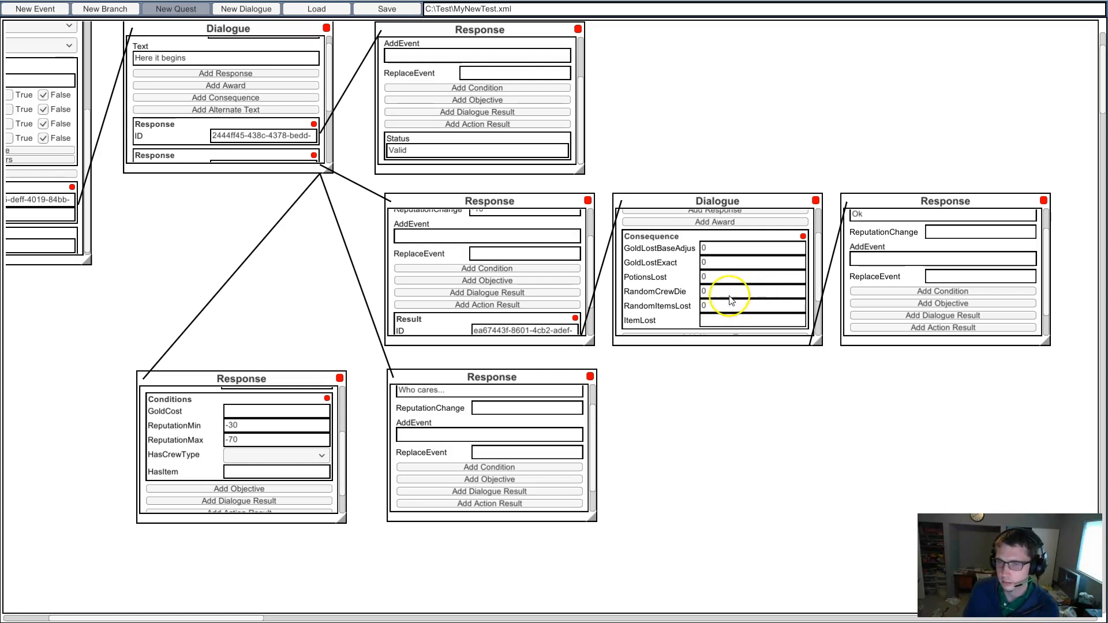
click(716, 252)
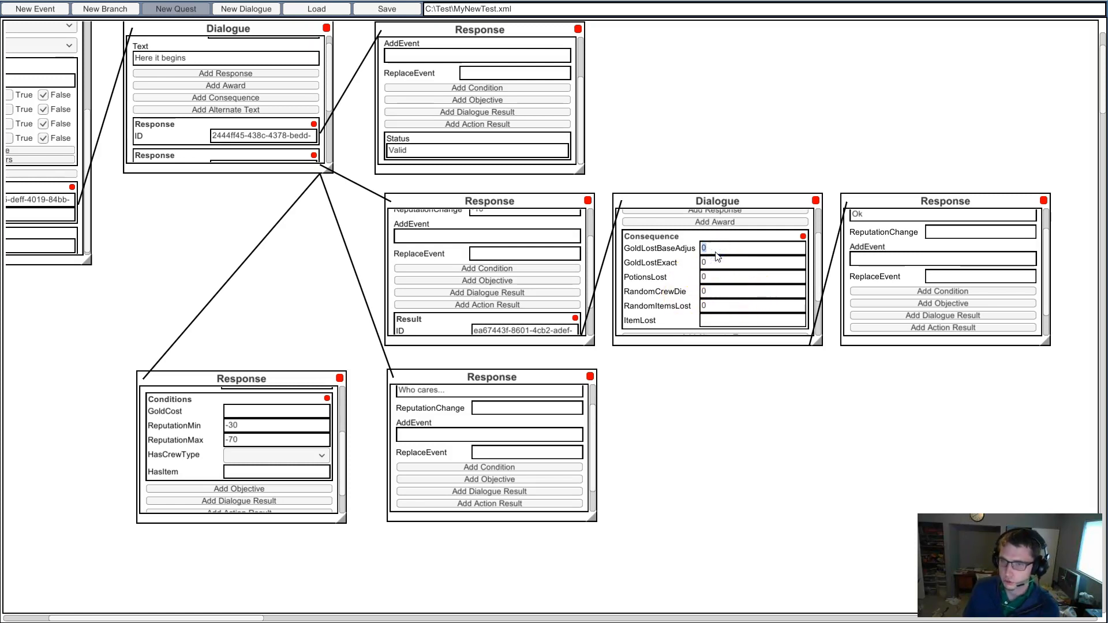
click(727, 295)
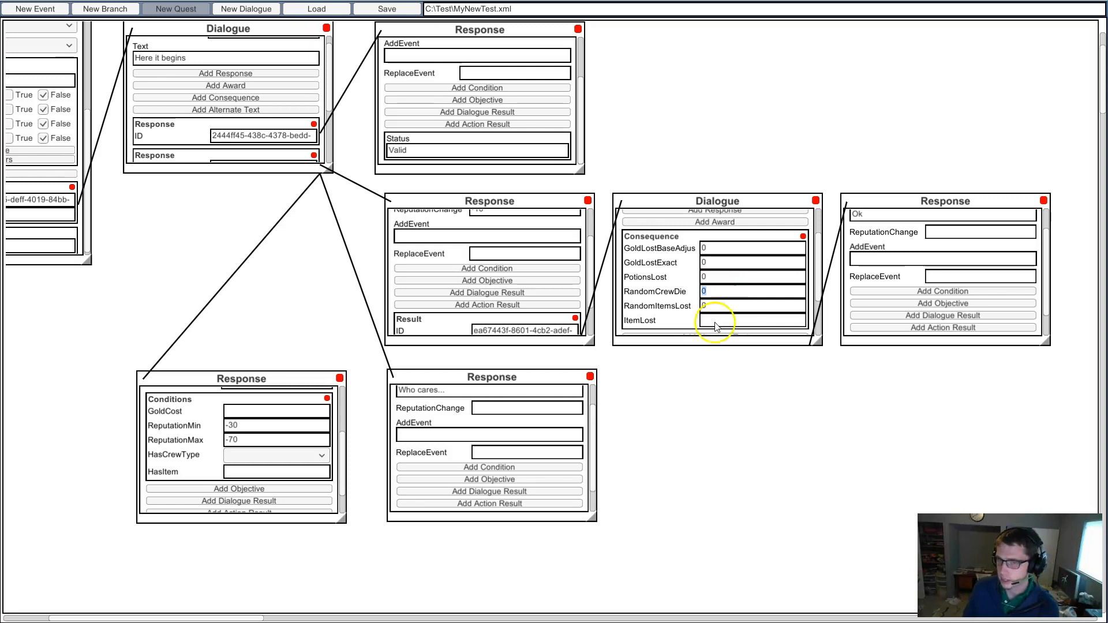
click(709, 294)
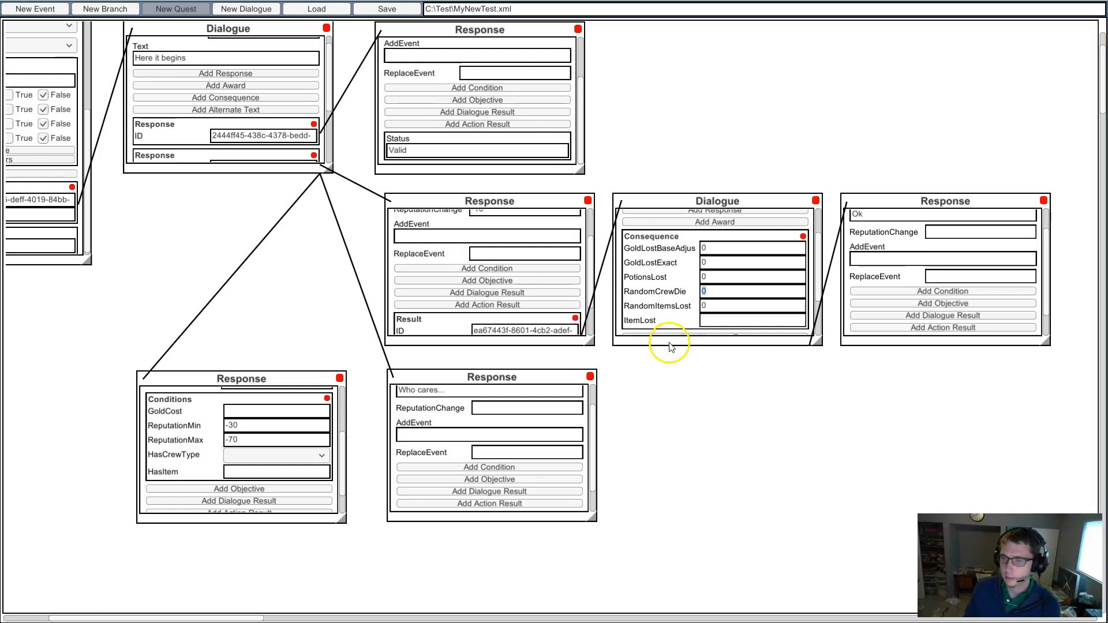
drag(687, 371, 670, 418)
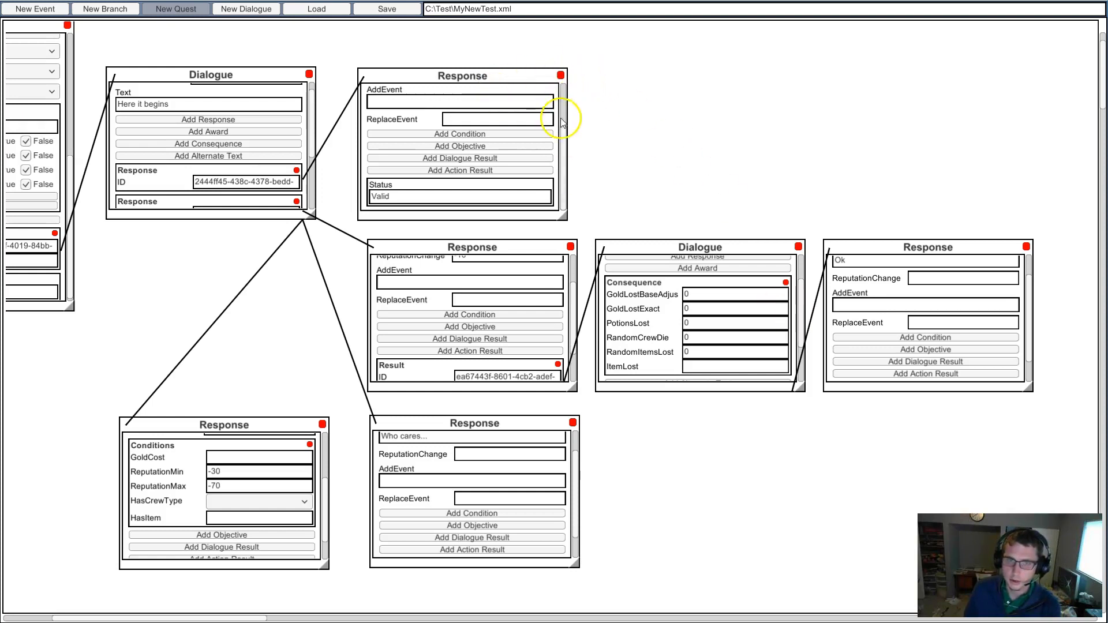
scroll(570, 296, down, 1)
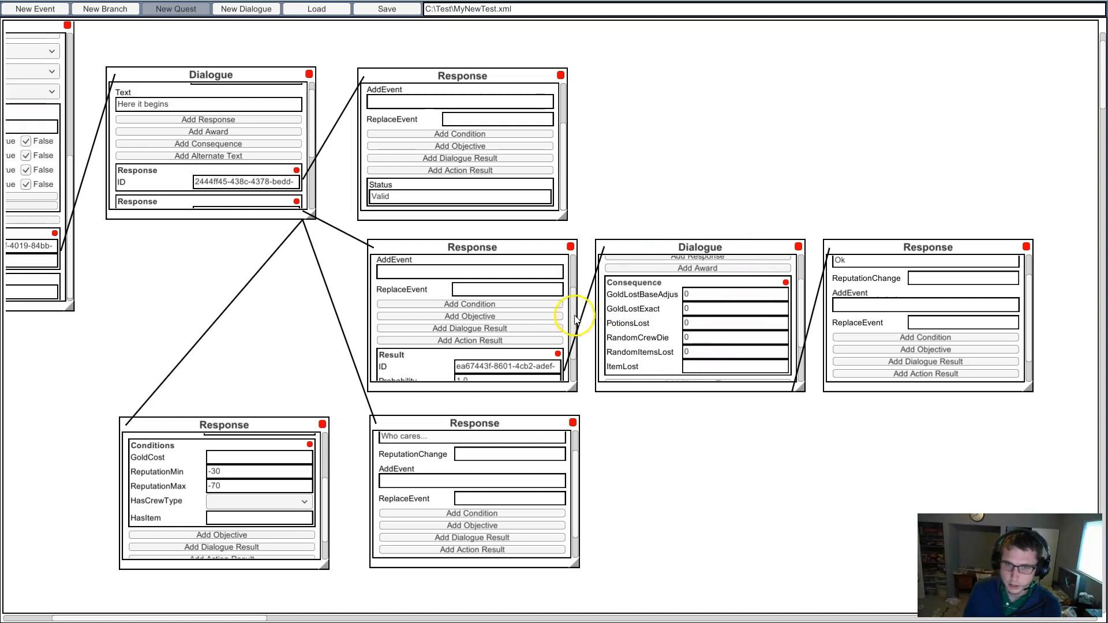
Move the "Yes you are!" dialogue and its "Ok" response upward to free space beside the "I am terrible" response.
scroll(575, 321, down, 2)
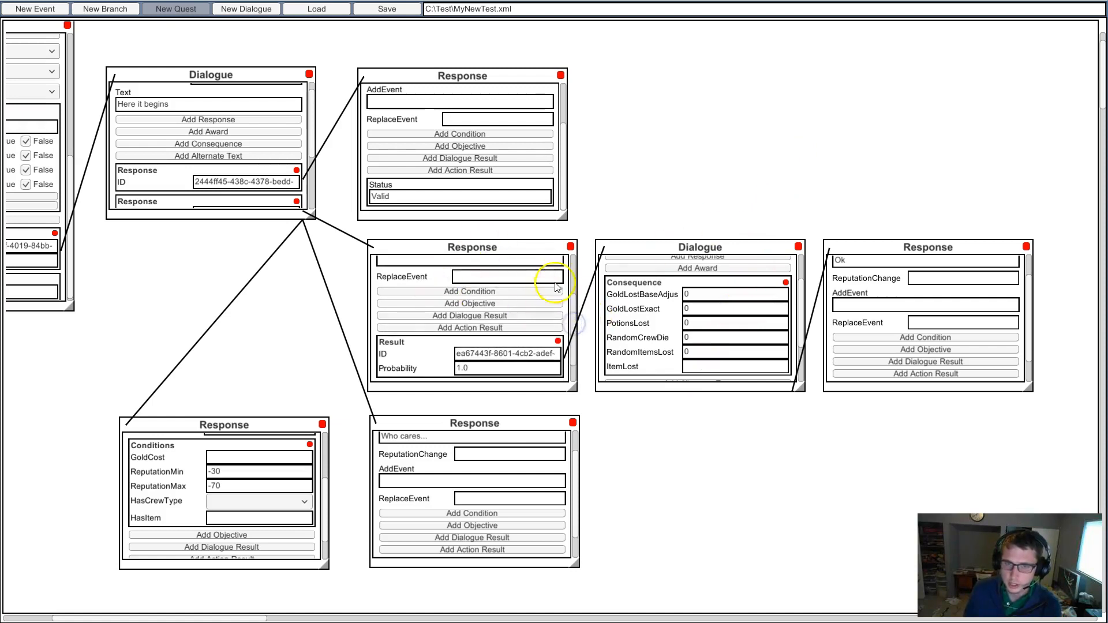
scroll(576, 289, up, 5)
scroll(577, 305, down, 5)
scroll(577, 306, down, 5)
drag(677, 244, 682, 149)
drag(881, 247, 881, 143)
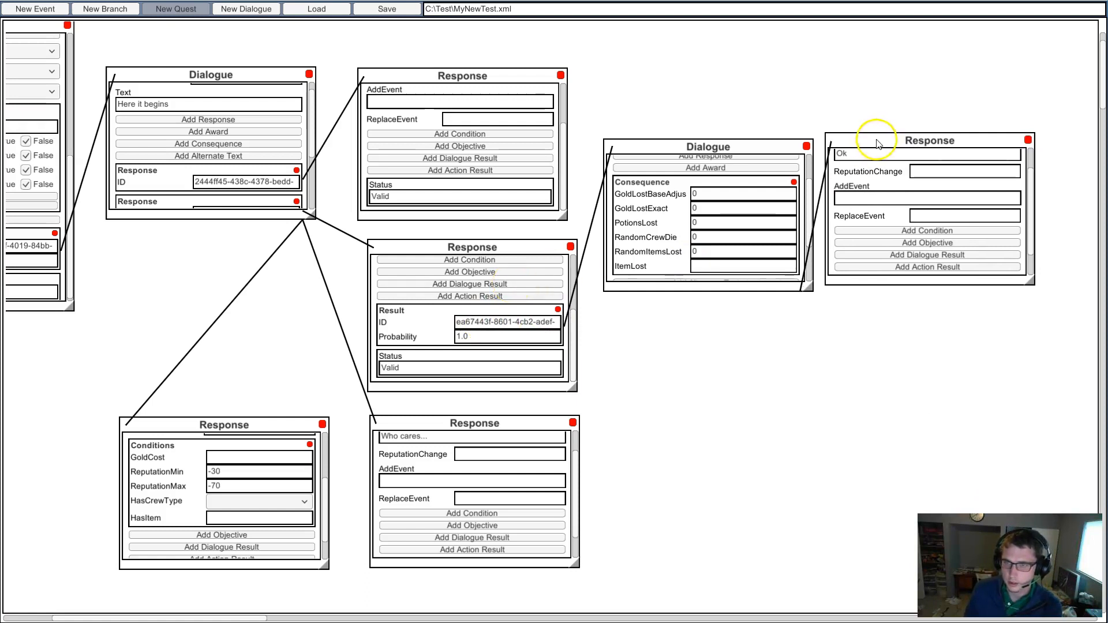
drag(878, 141, 883, 141)
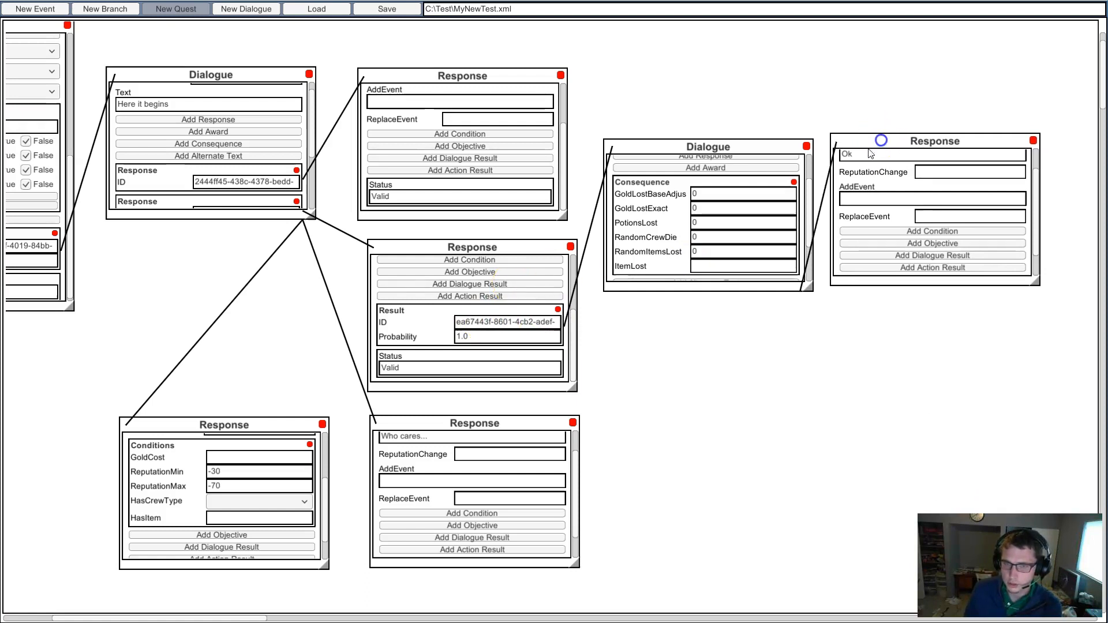
Add a second dialogue result to the "I am terrible" response, place it below the first, and set its text to "No big deal".
click(495, 290)
drag(684, 253, 694, 325)
click(771, 366)
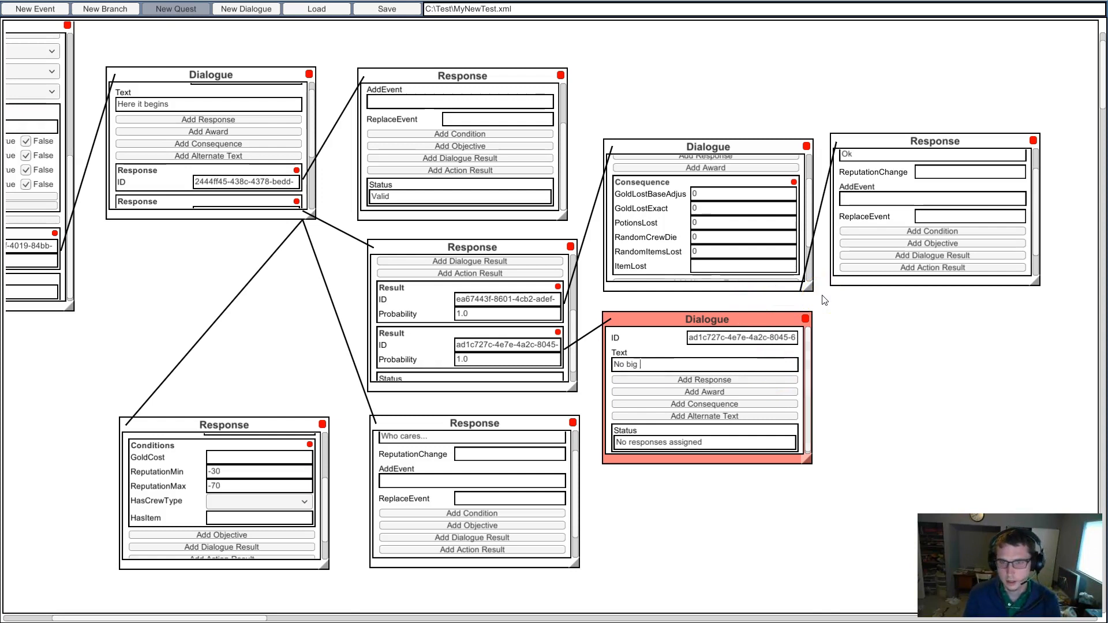
Add a response with the text "Ok" to the "No big deal" dialogue.
click(757, 380)
click(947, 333)
text(Ok)
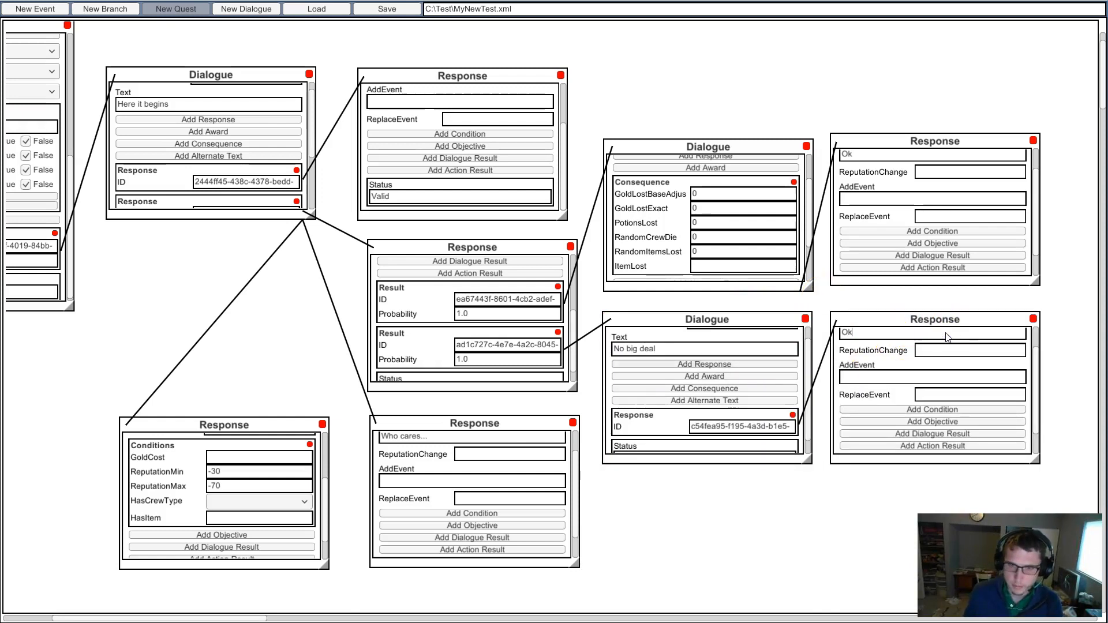
Set the probability of both results of the "I am terrible" response to .5.
click(500, 275)
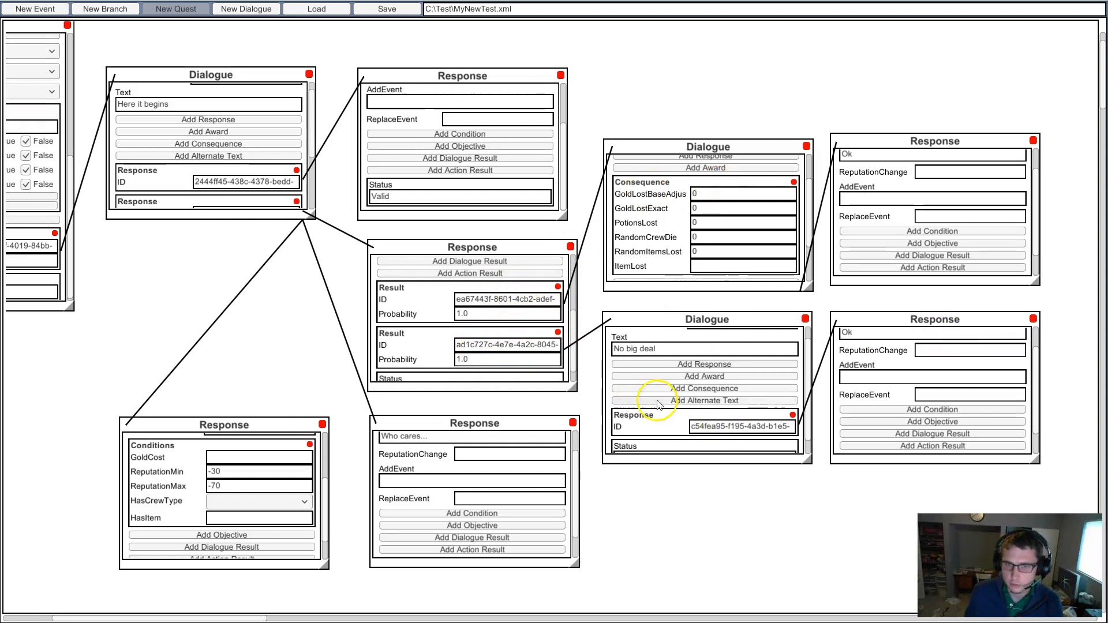
key(BackSpace)
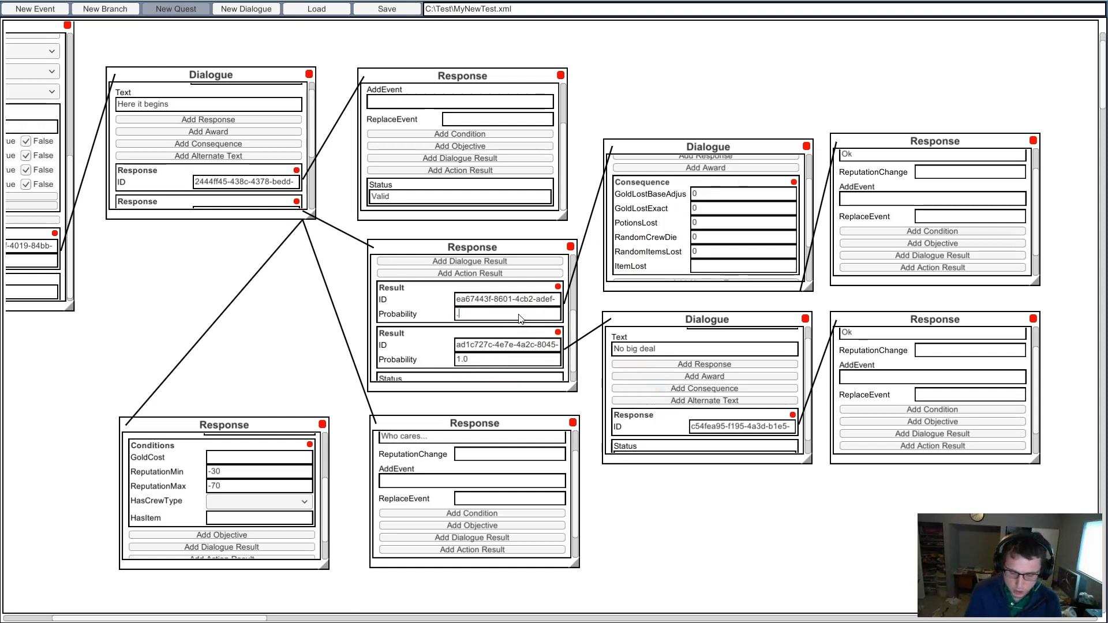
drag(490, 363, 428, 358)
text(.5)
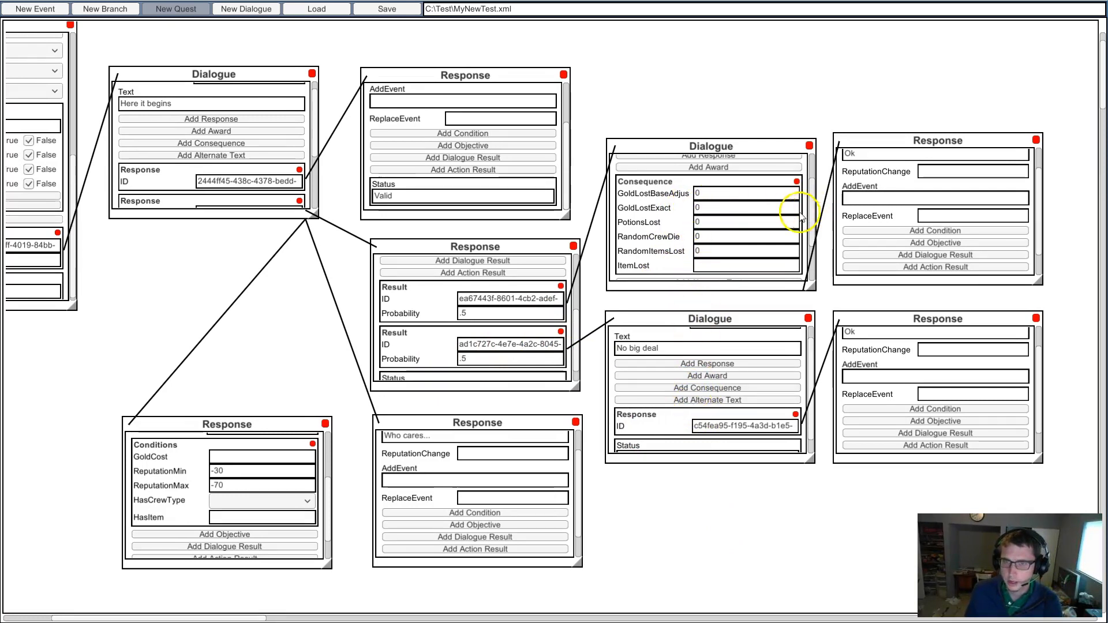
Set RandomCrewDie to 1 in the "Yes you are!" consequence and add an award with Crew 1 to the "No big deal" dialogue.
drag(720, 239, 682, 238)
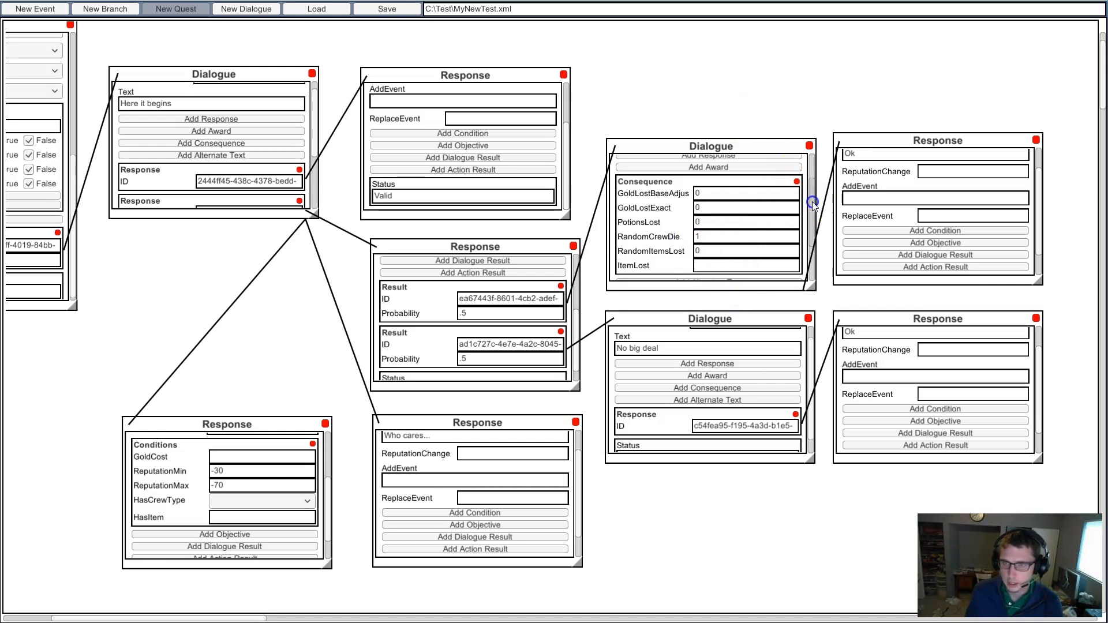
scroll(807, 219, down, 2)
click(734, 386)
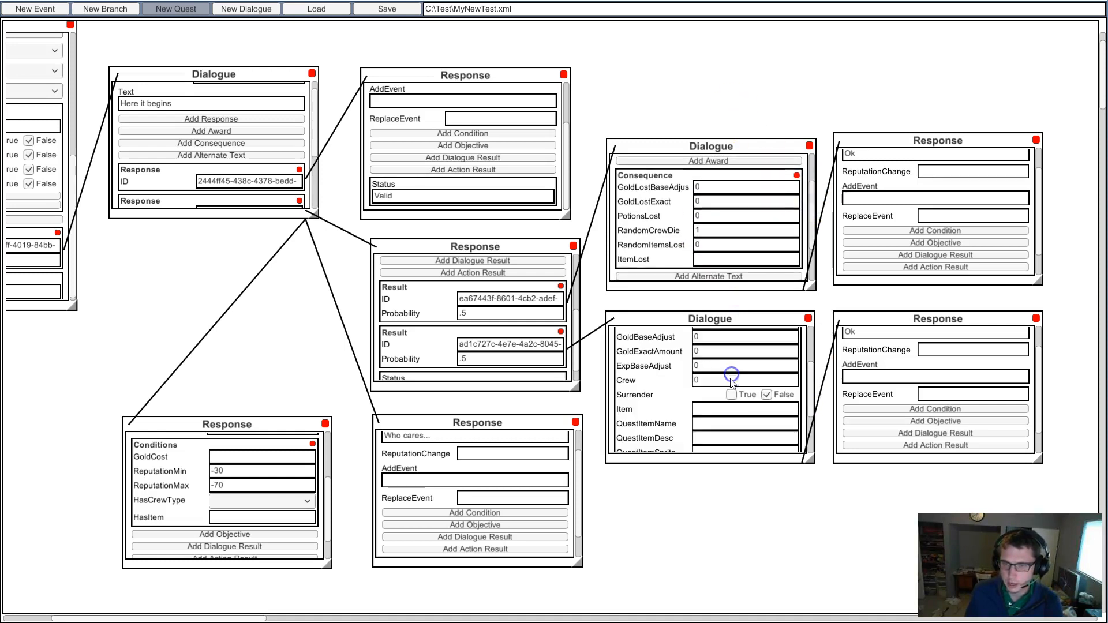
text(1)
click(319, 215)
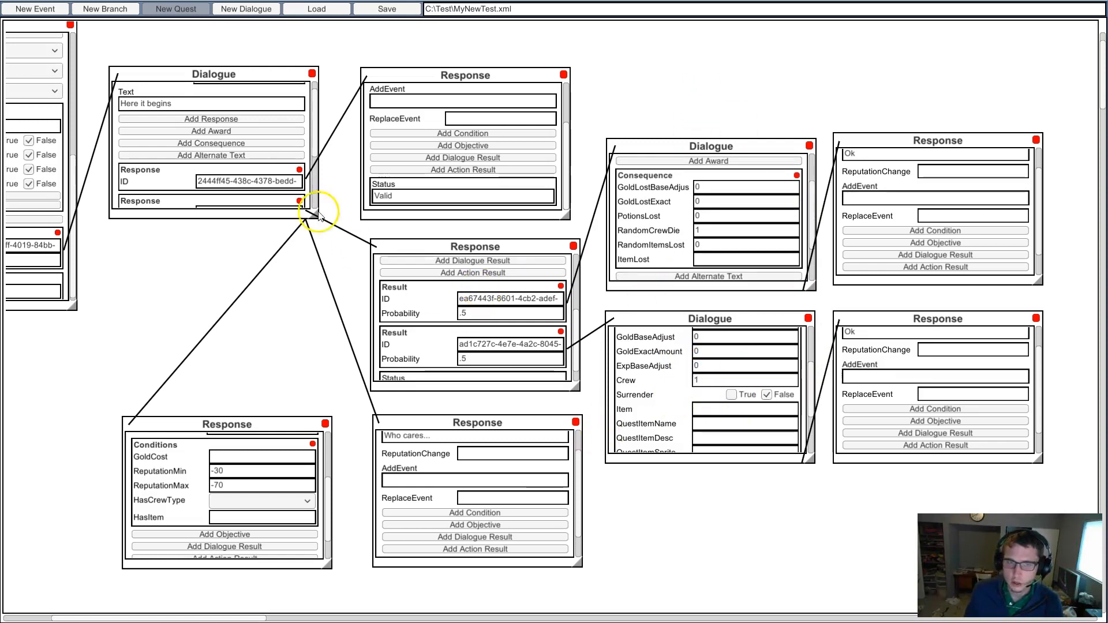
scroll(584, 270, up, 5)
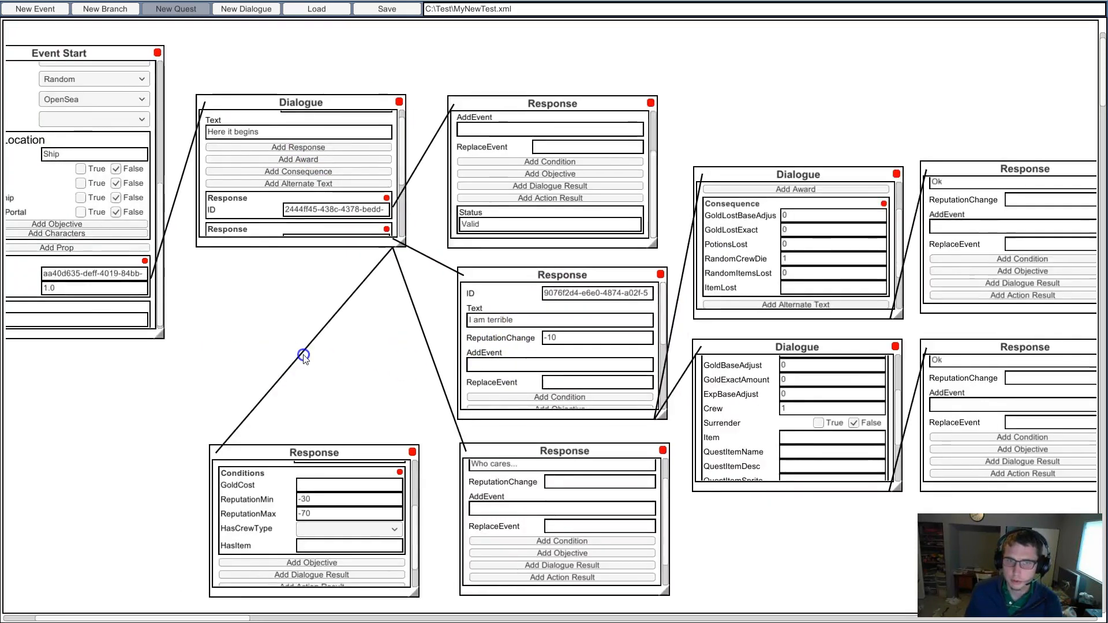
drag(217, 328, 343, 375)
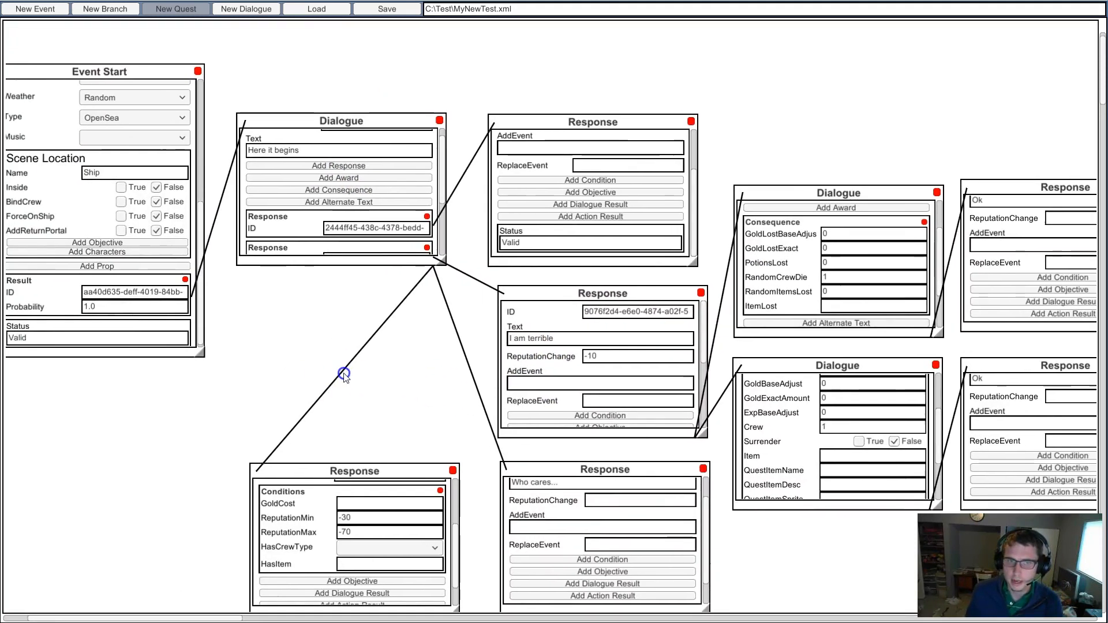
click(328, 166)
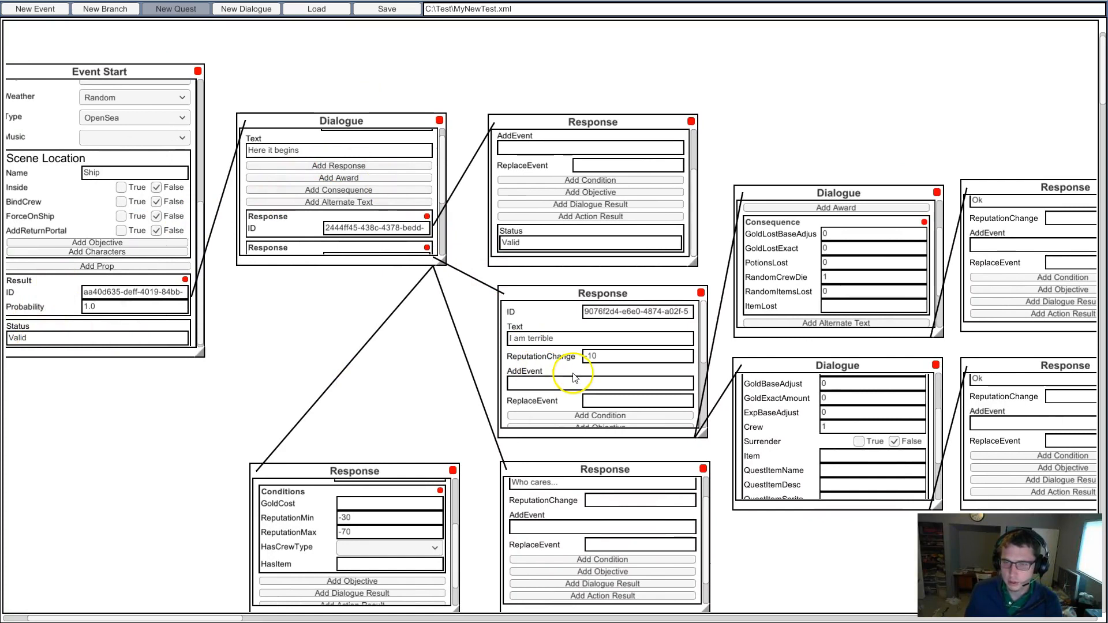
drag(818, 562, 594, 501)
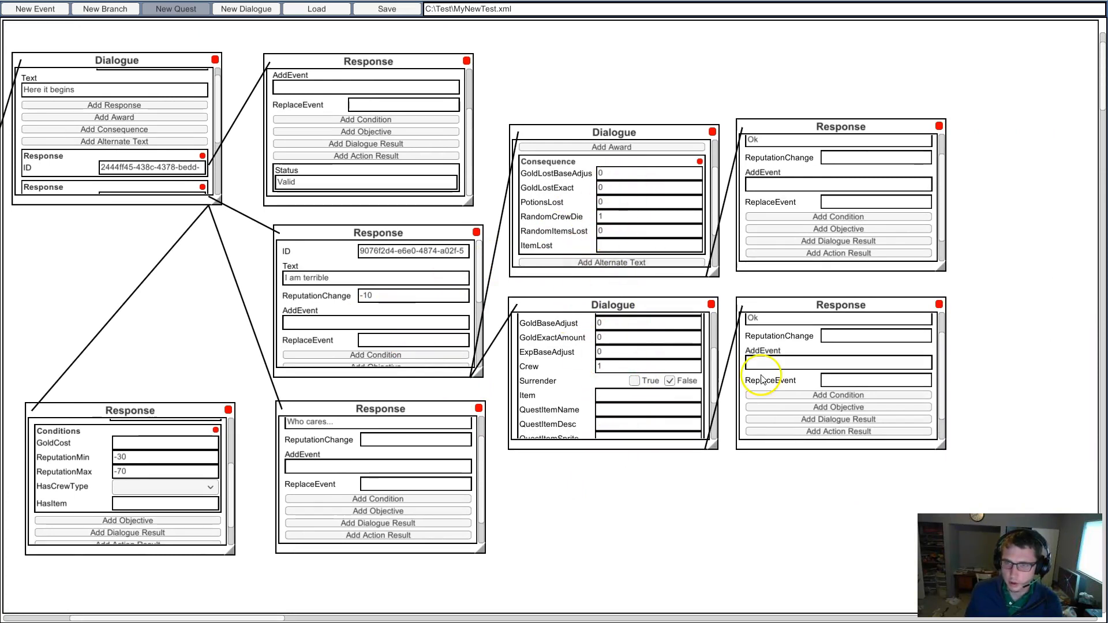
Clear ReputationMin and ReputationMax in the lower response's condition and set its HasCrewType to Corsair.
drag(170, 358, 444, 301)
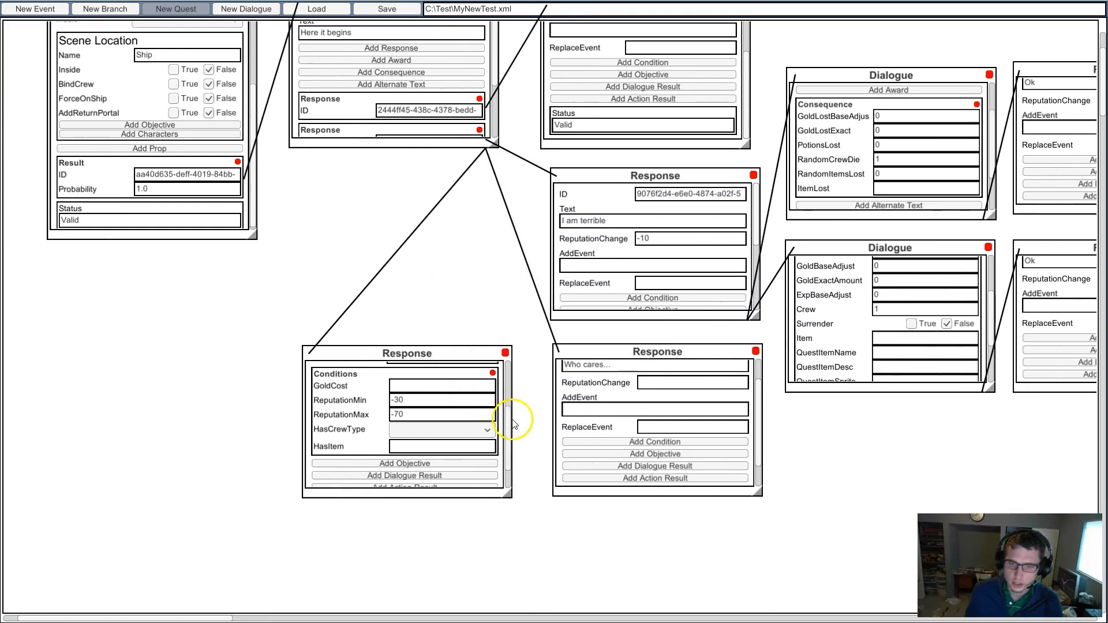
click(408, 430)
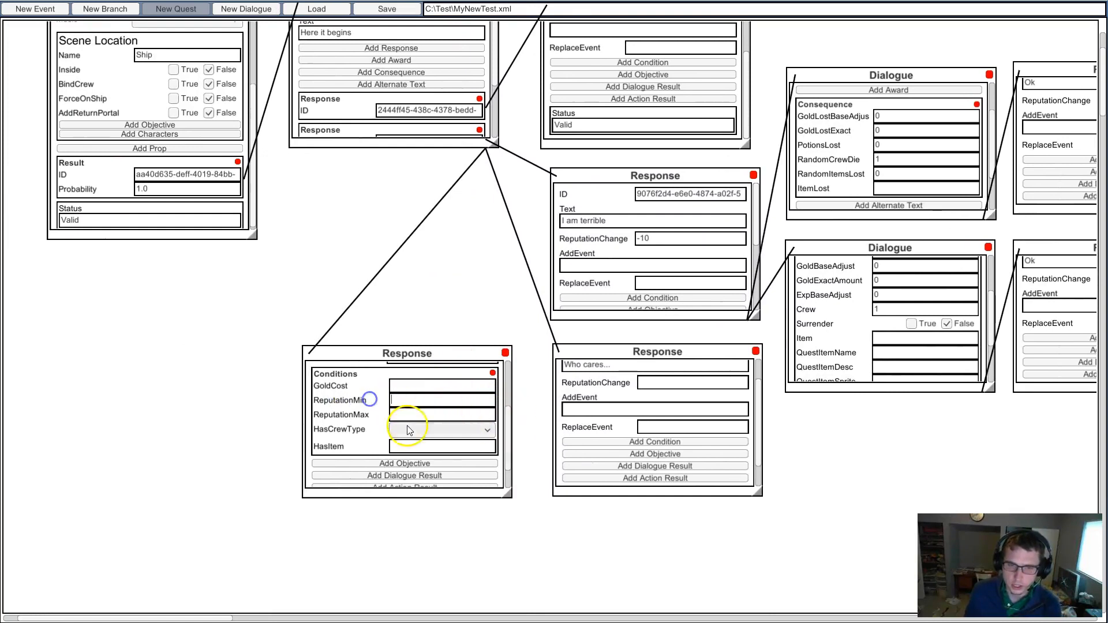
click(414, 457)
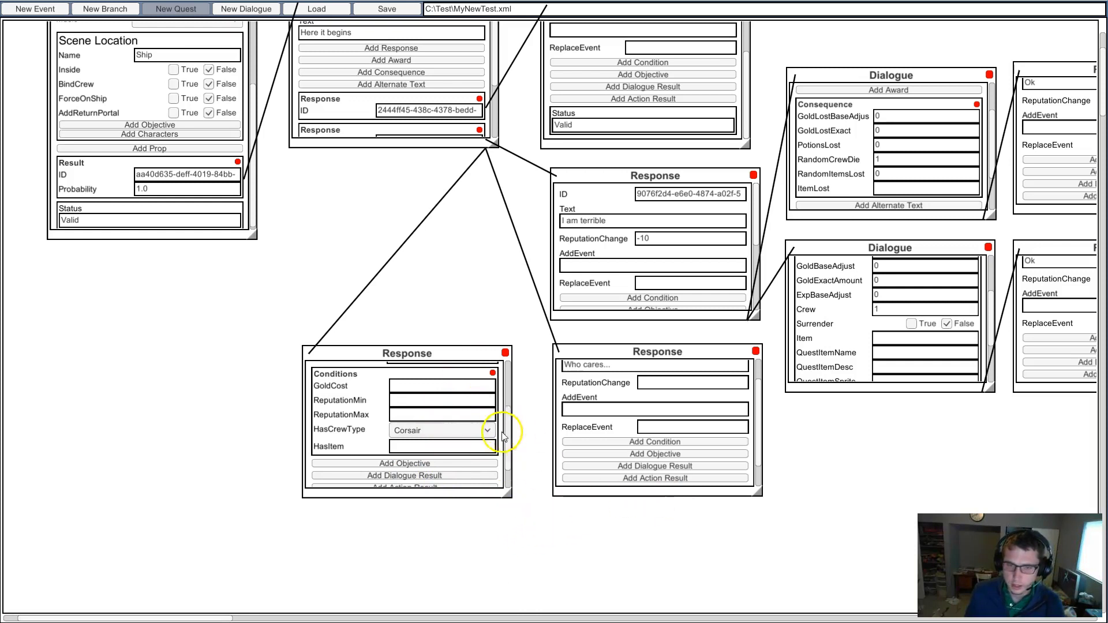
Add a dialogue result to the Corsair-conditioned response, link it to the "No big deal" dialogue by that dialogue's ID, and reposition the response.
click(507, 468)
click(423, 438)
click(733, 354)
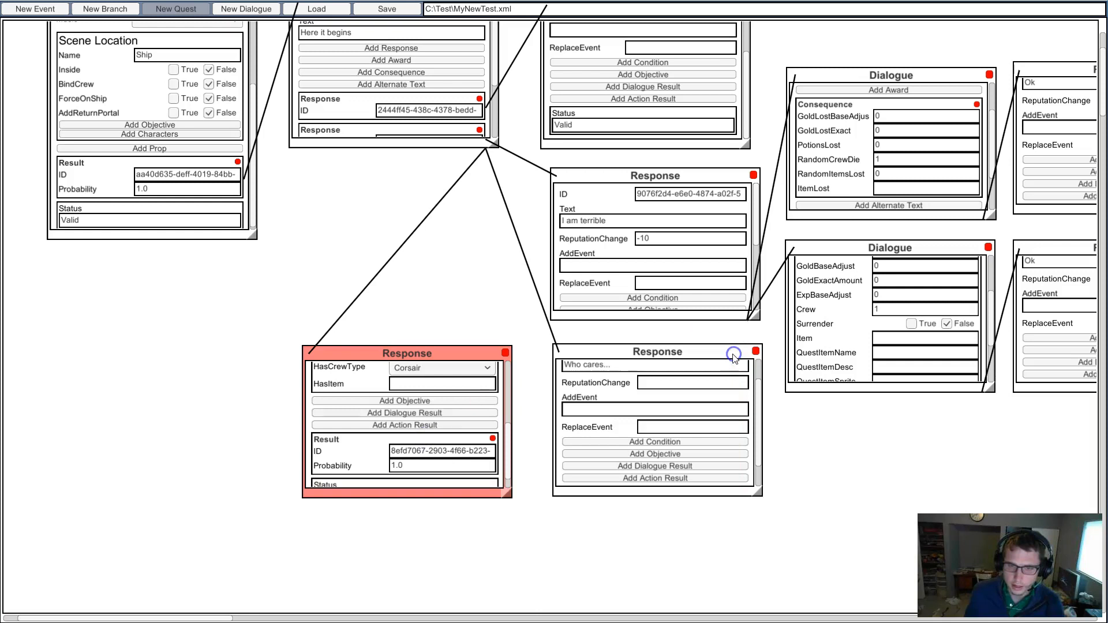
click(994, 265)
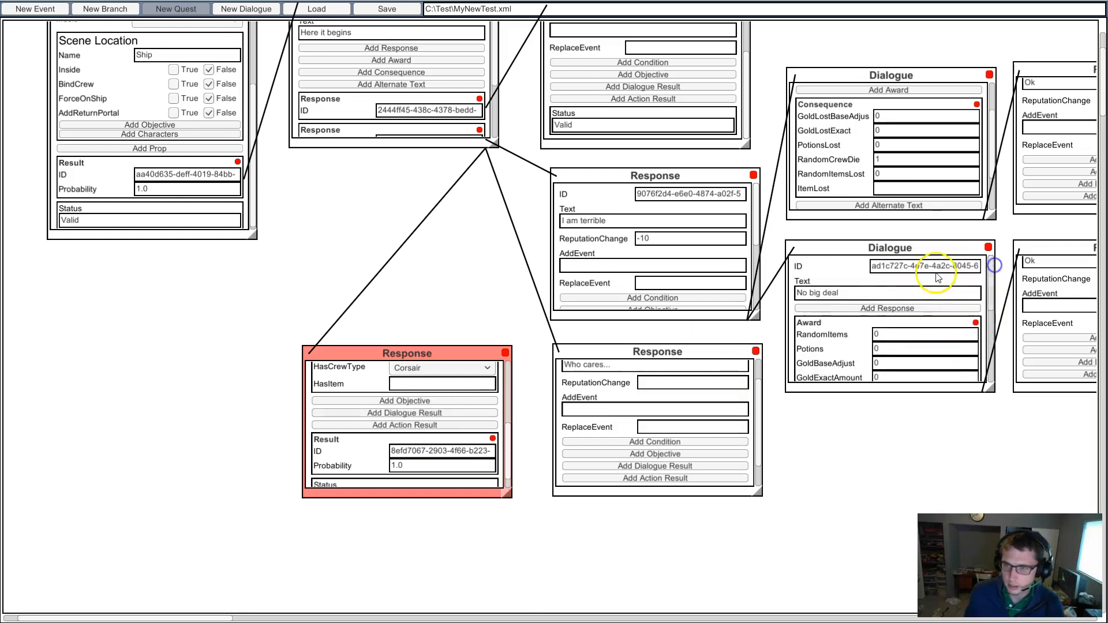
click(958, 266)
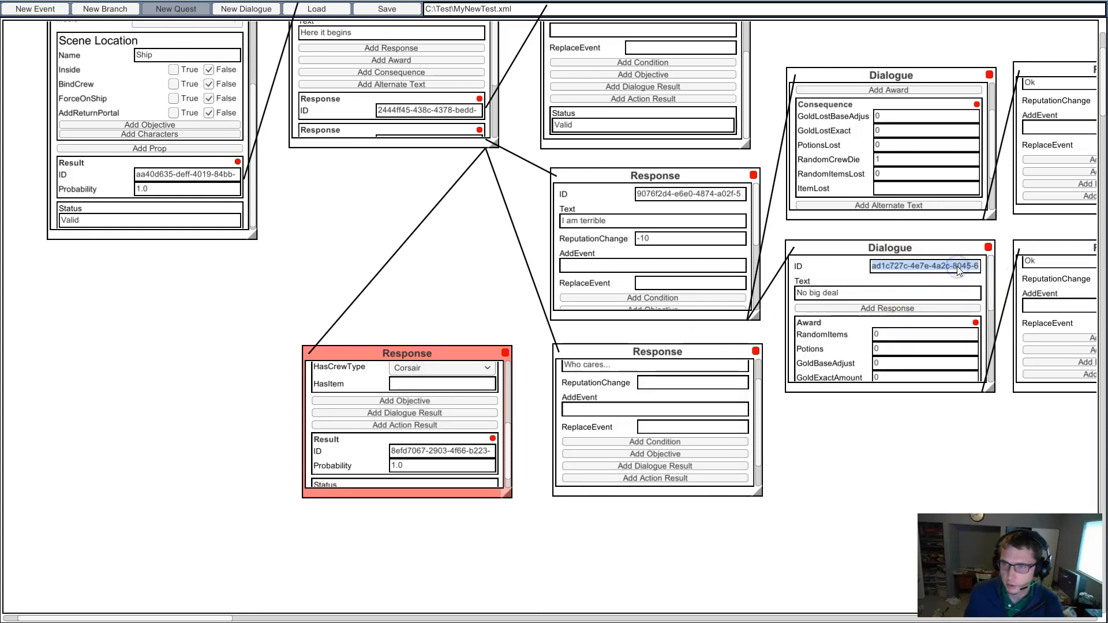
key(ctrl+a)
key(ctrl+v)
drag(437, 363, 409, 378)
click(410, 378)
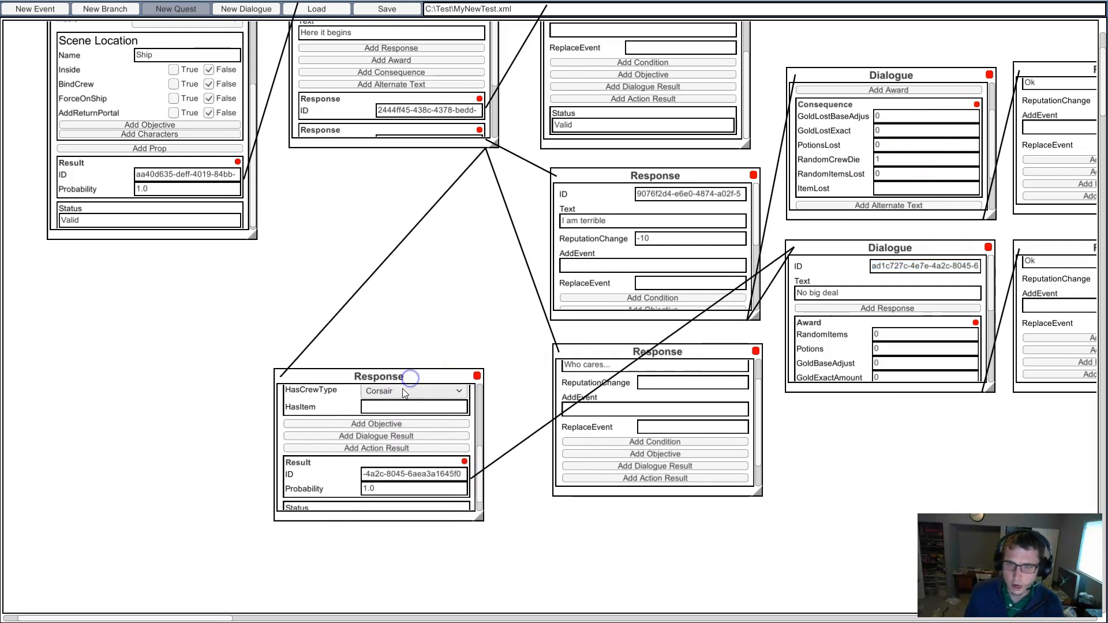
Set the text of the Corsair-conditioned response to "But I am strong!".
drag(478, 427, 490, 379)
click(371, 422)
drag(375, 421, 277, 421)
text(But I am strong)
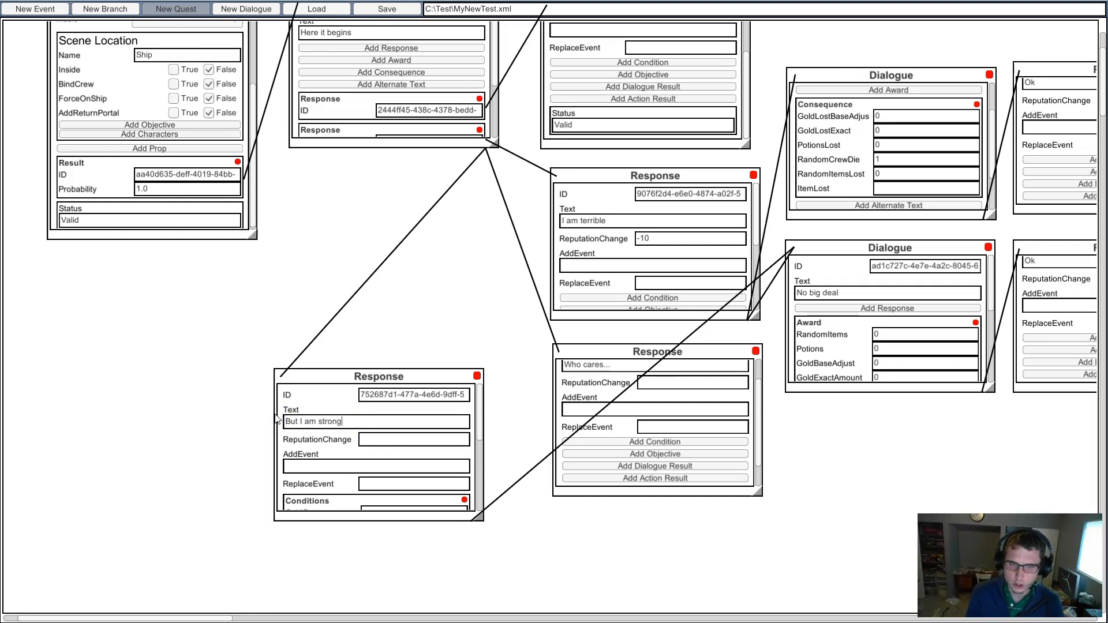
text(!@)
key(BackSpace)
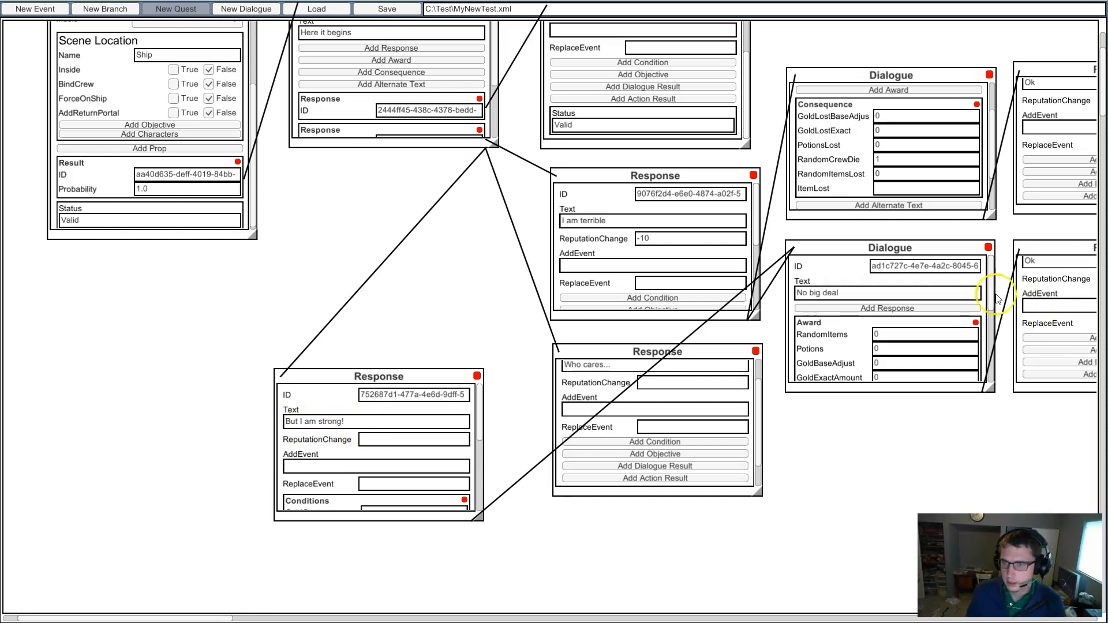
mouse_move(992, 289)
mouse_down()
mouse_move(990, 323)
mouse_move(990, 290)
mouse_up()
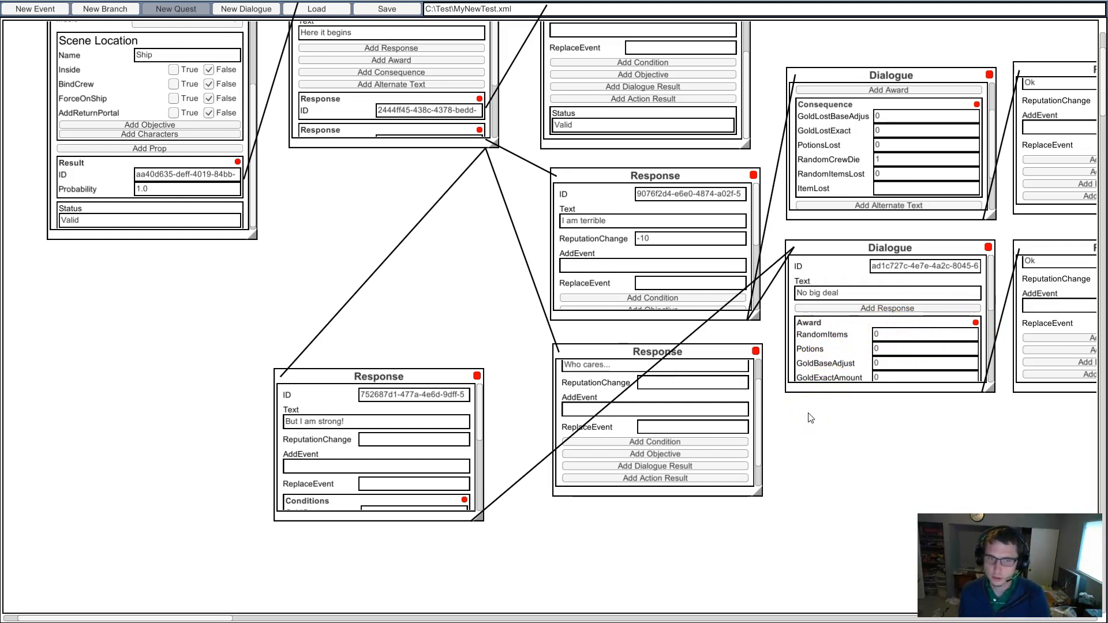
Save the event as C:\Test\CondTest.xml and switch to the Test folder in File Explorer.
drag(496, 11, 473, 11)
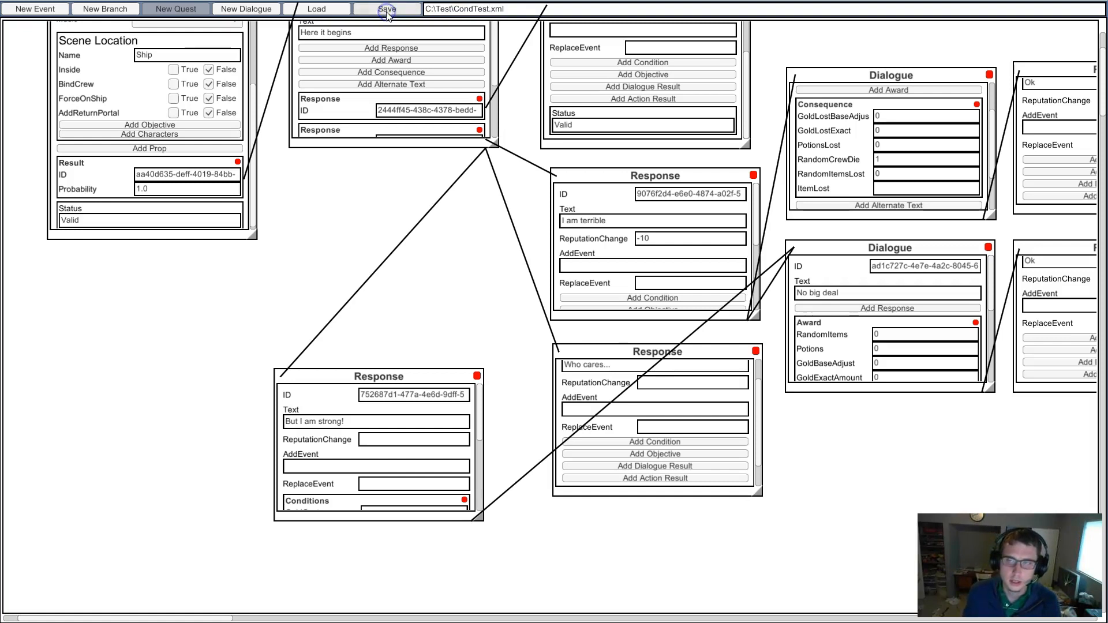
key(alt+Tab)
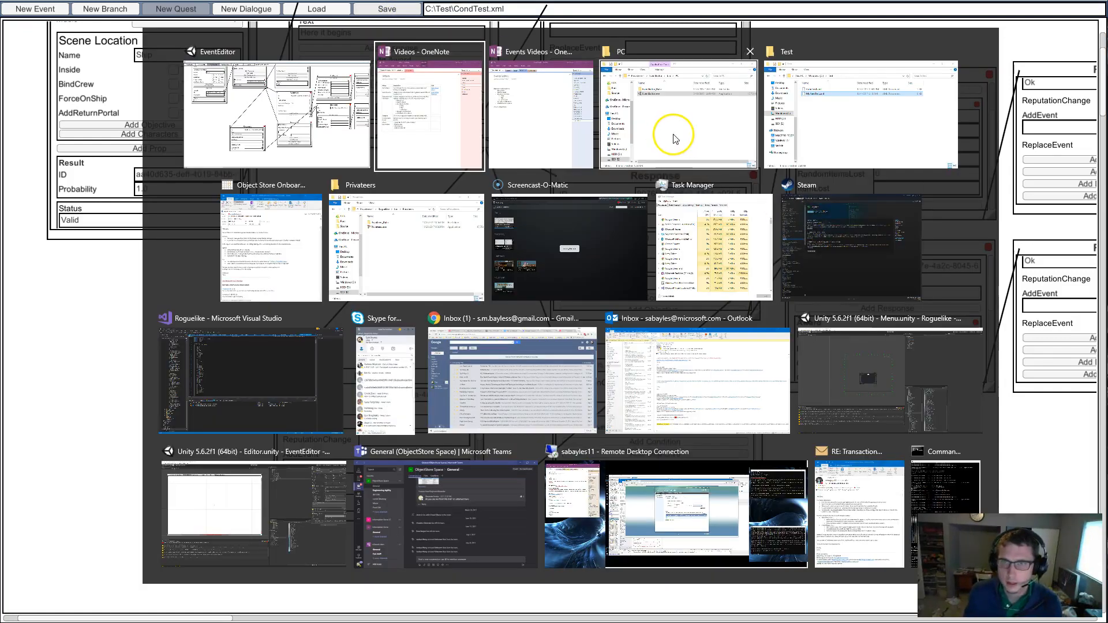
click(835, 141)
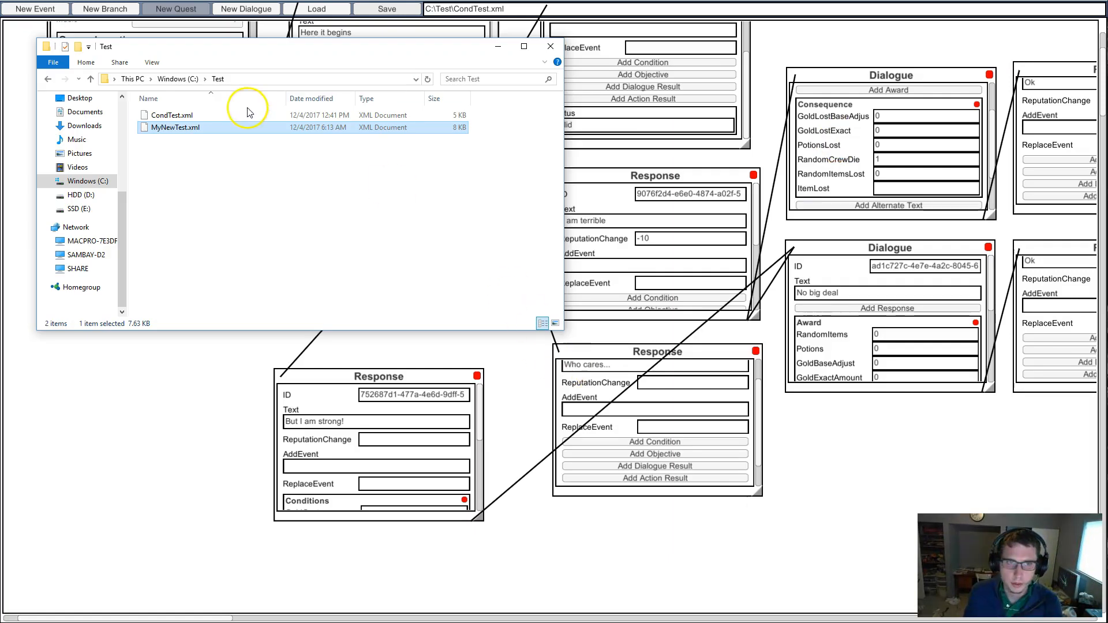
Bring up the File Explorer windows for the EventEditor PC folder and the Privateers game folder.
key(alt+Tab)
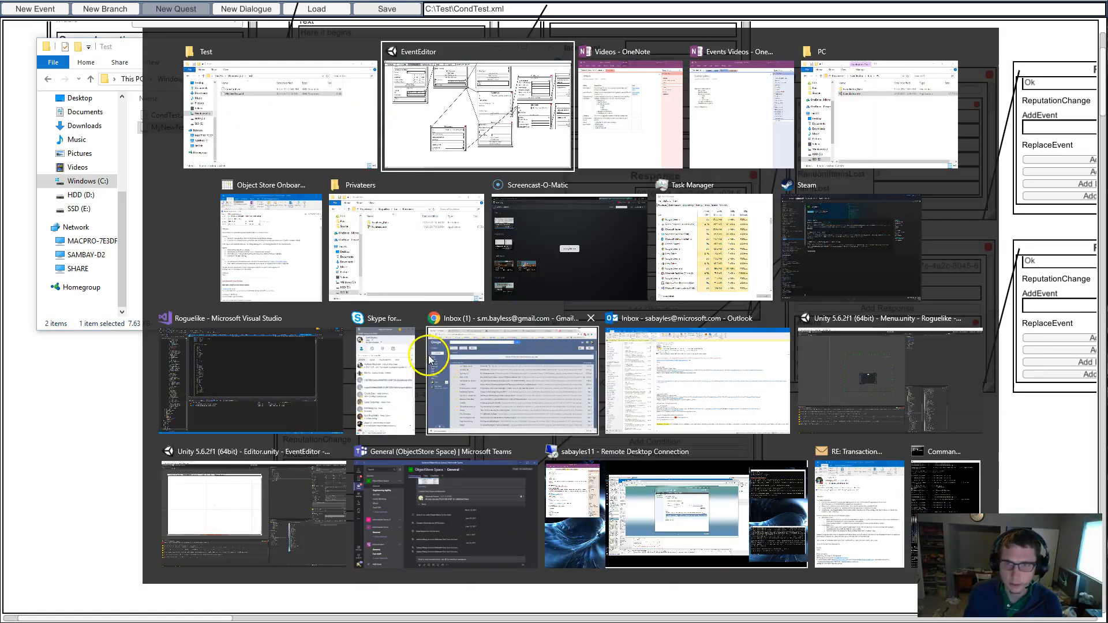
click(837, 146)
key(alt+Tab)
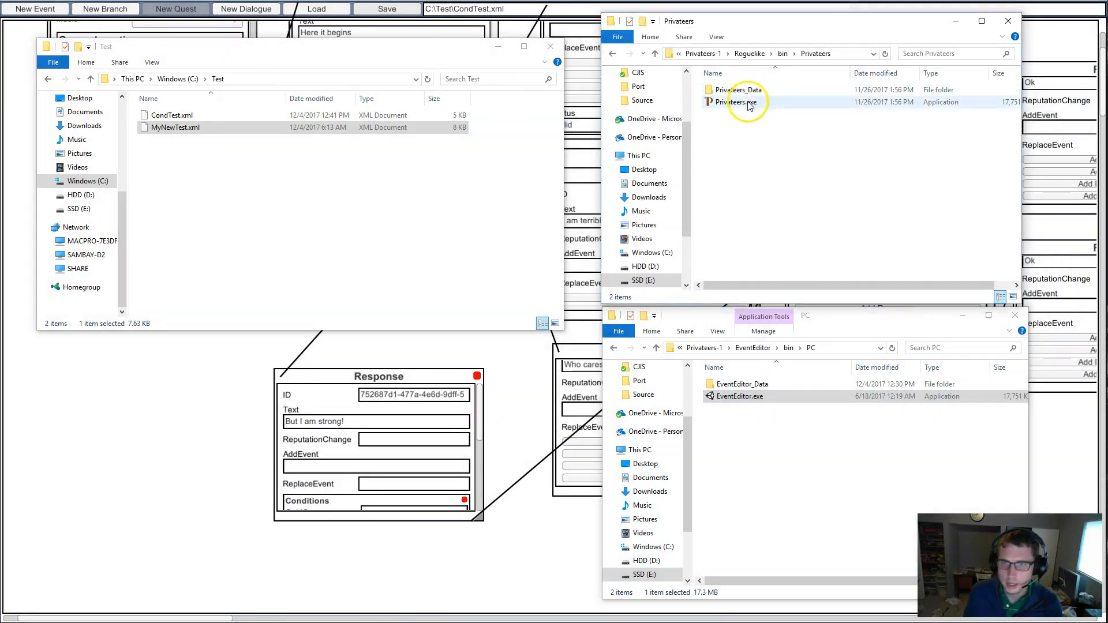
Launch Privateers.exe, check the game's change list, and close the game.
click(736, 102)
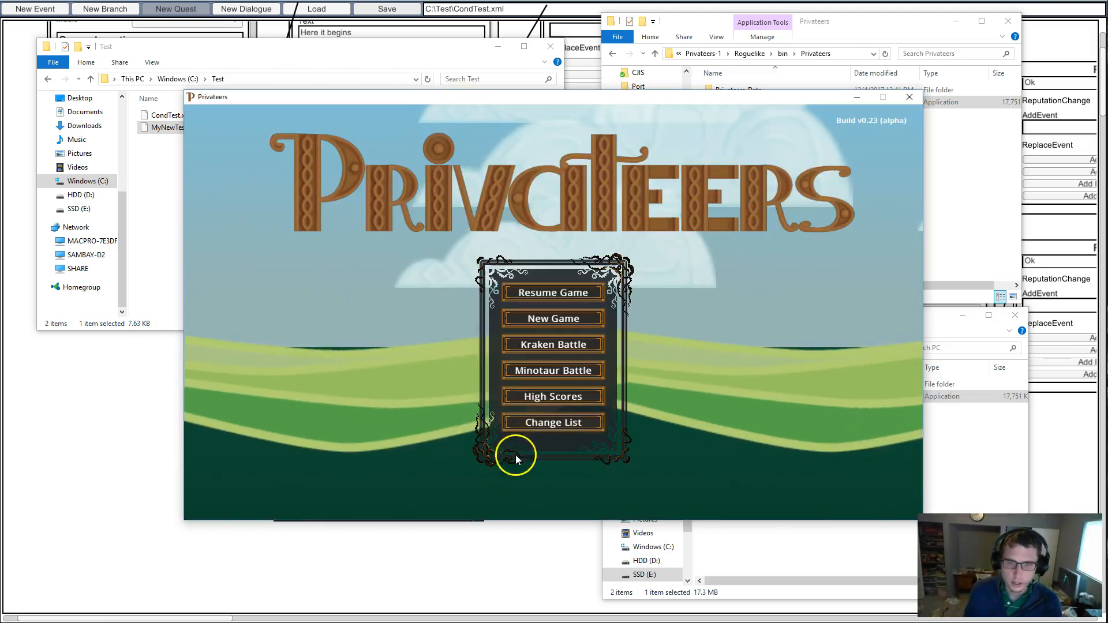
click(528, 424)
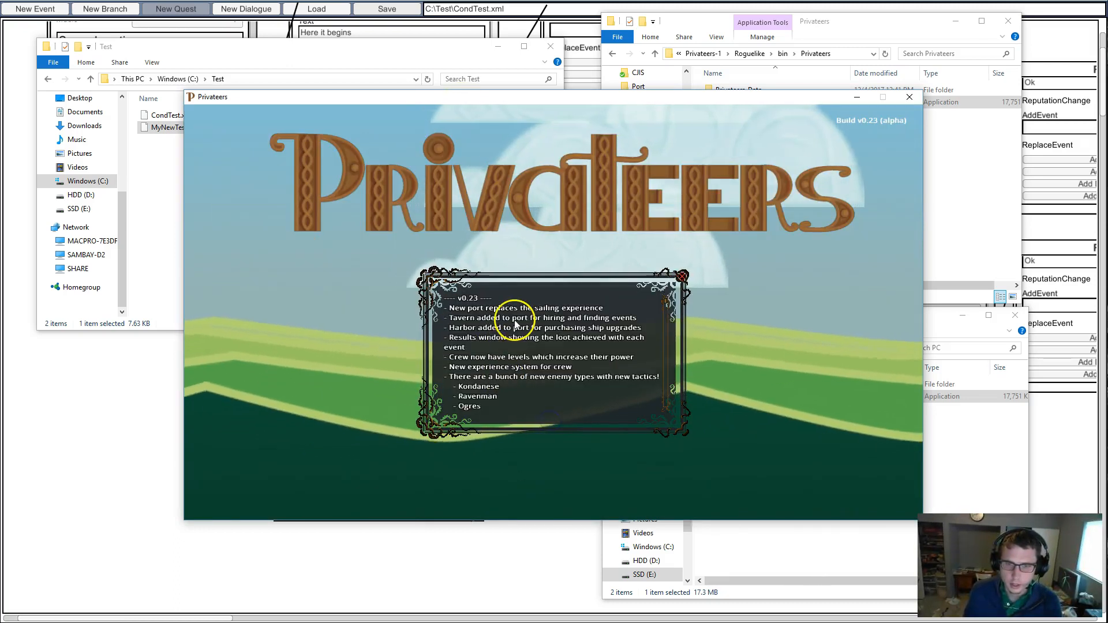
click(681, 277)
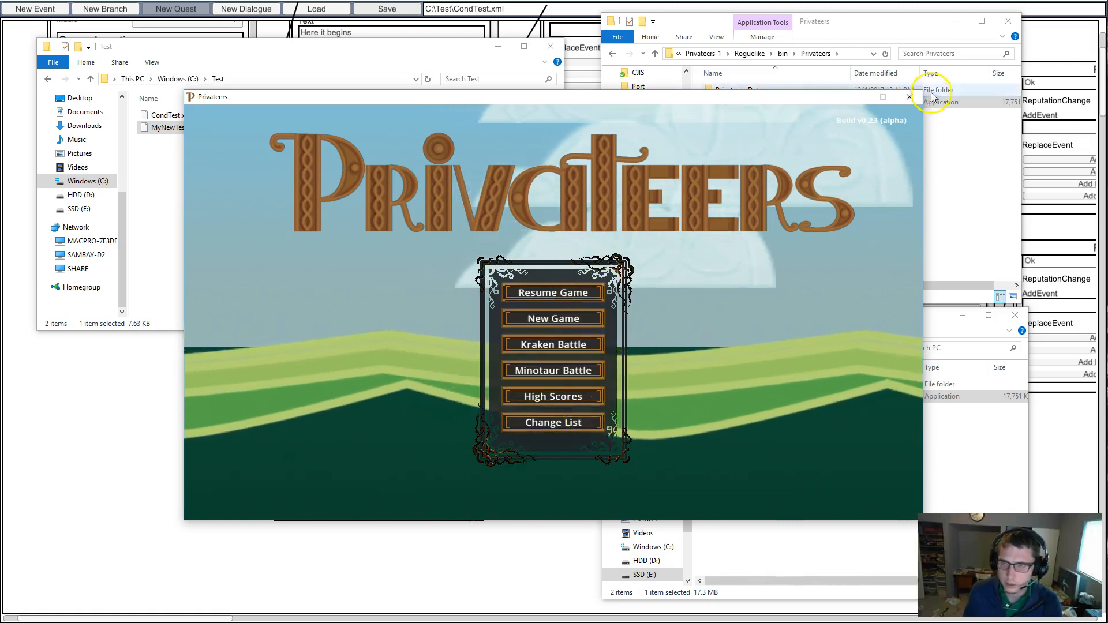
click(908, 96)
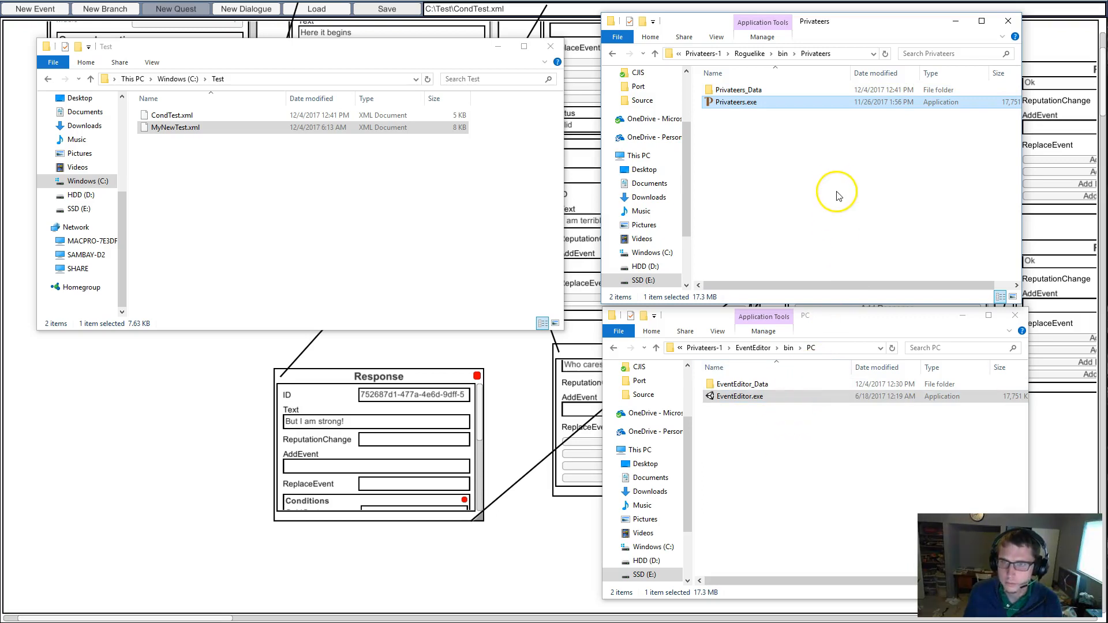
Open the PC folder inside the Roguelike bin folder and launch the Privateers game from there.
click(783, 53)
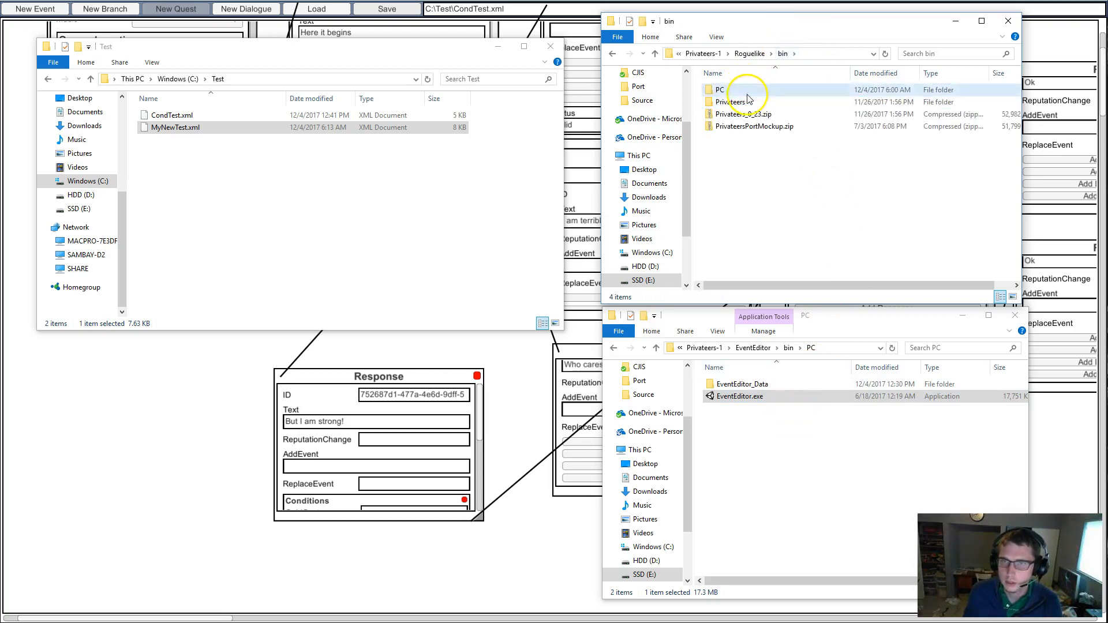
double_click(748, 94)
click(748, 106)
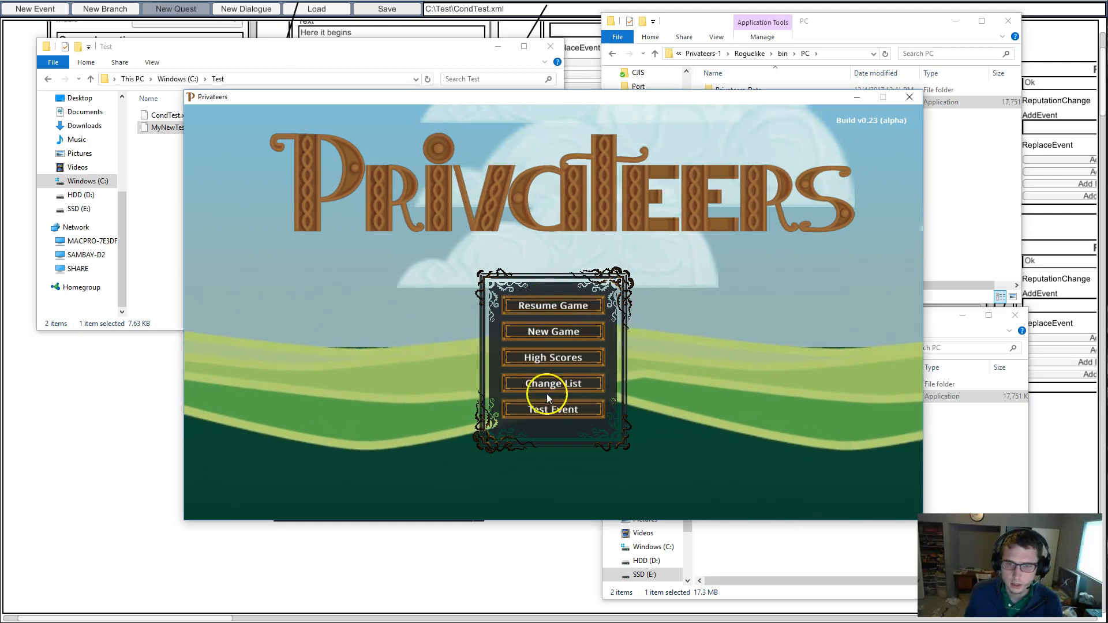
Open the game's event test setup and set the file path to C:\Test\CondTest.xml.
click(551, 411)
click(552, 345)
key(BackSpace)
key(BackSpace)
key(BackSpace)
key(BackSpace)
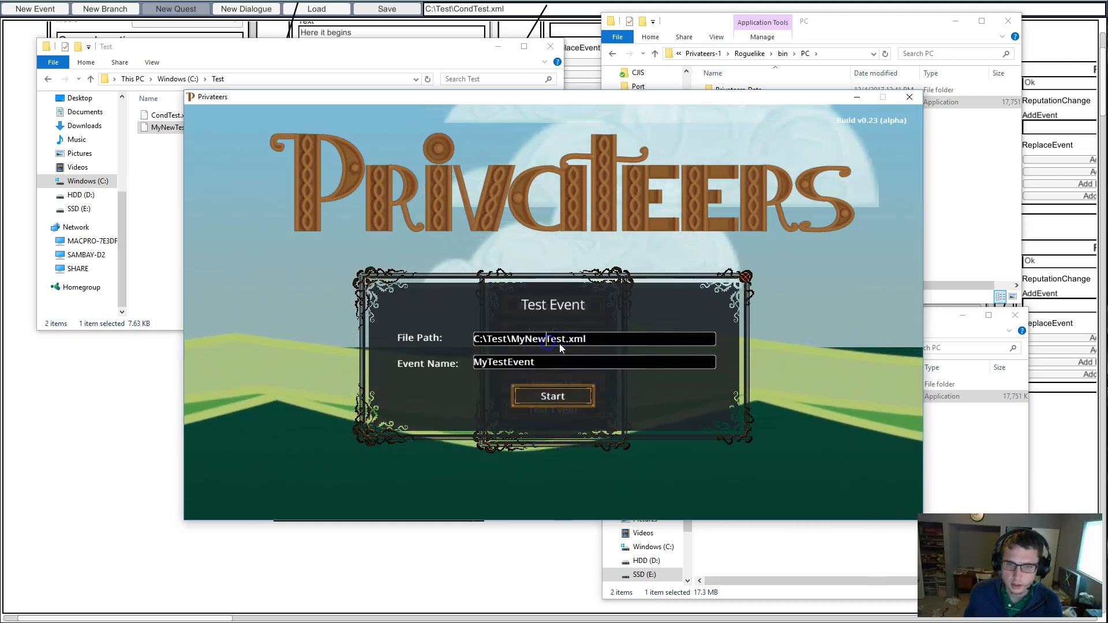
key(BackSpace)
text(Cond)
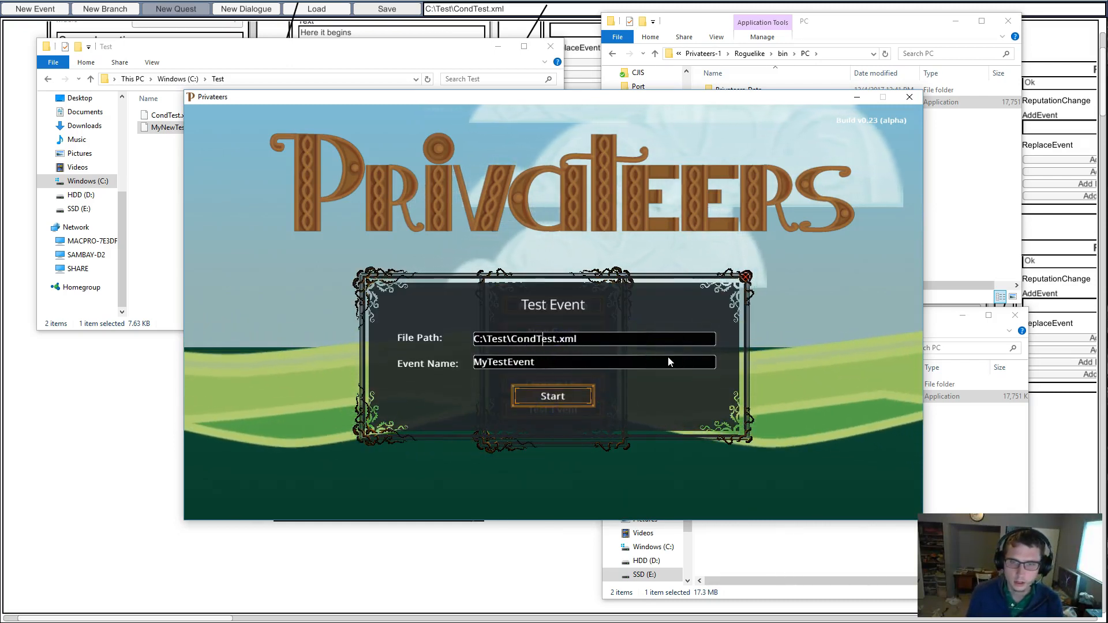
Look up the name in the editor's Event Start node and start the game test with event name CondTest.
click(130, 424)
scroll(165, 273, up, 1)
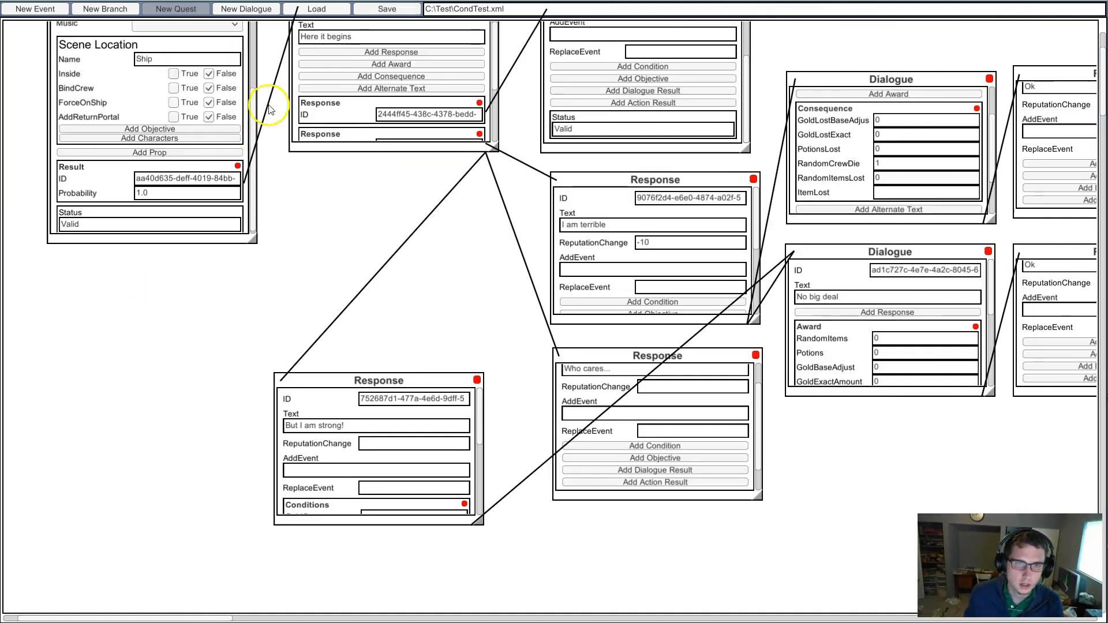
drag(1100, 83, 1100, 67)
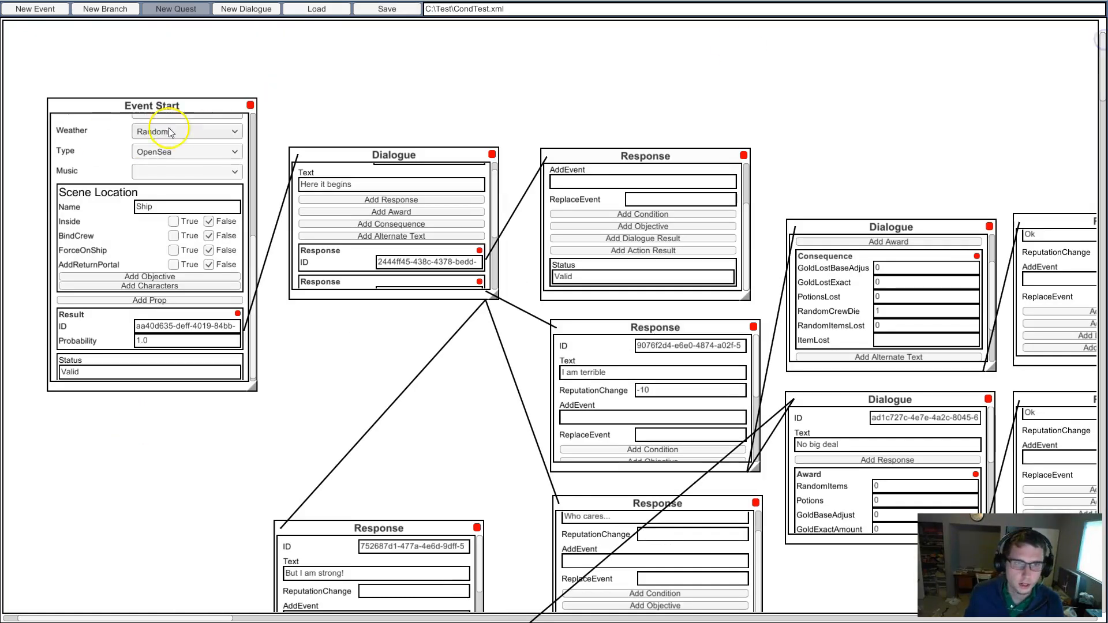
drag(254, 251, 258, 109)
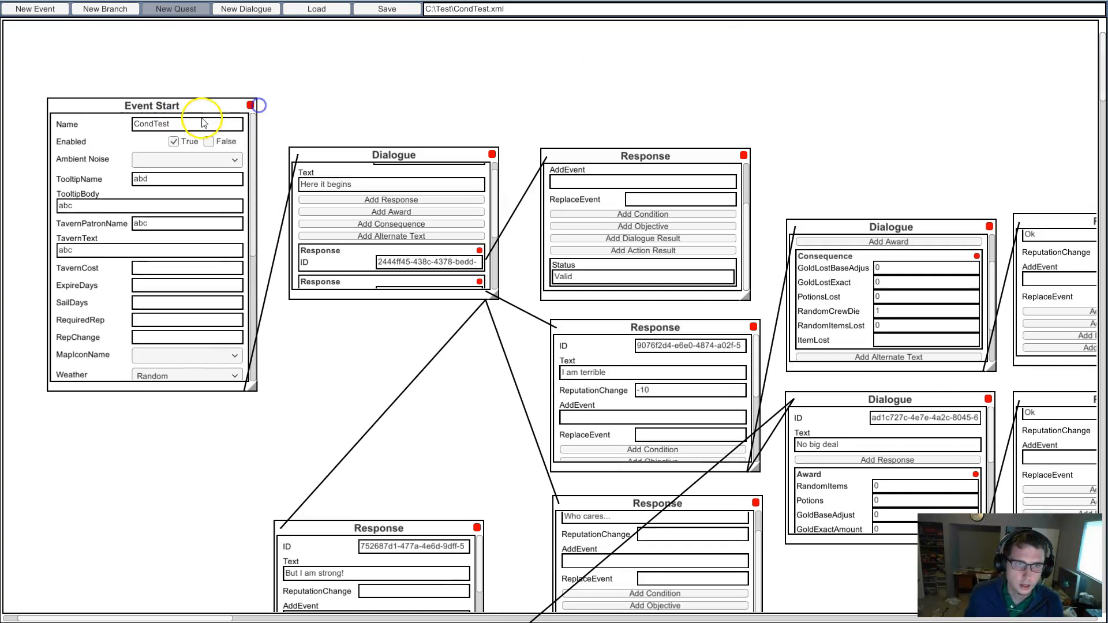
key(alt+Tab)
drag(549, 360, 452, 359)
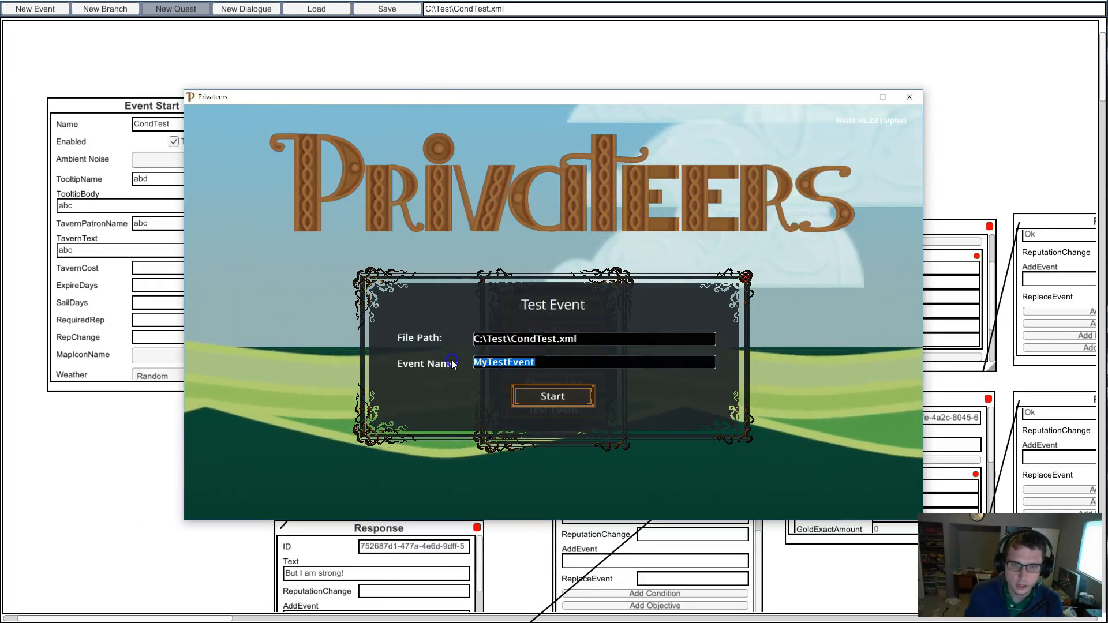
key(BackSpace)
text(CondTest)
click(555, 397)
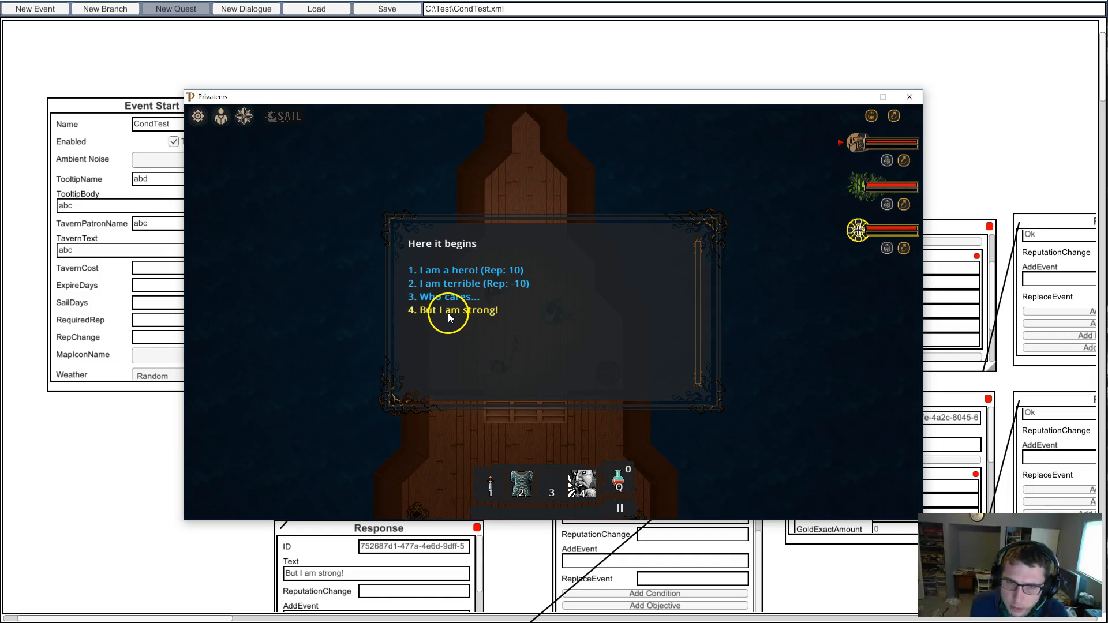
Answer the opening dialogue with "I am terrible", acknowledge the result, and save and exit to the game's main menu.
click(472, 284)
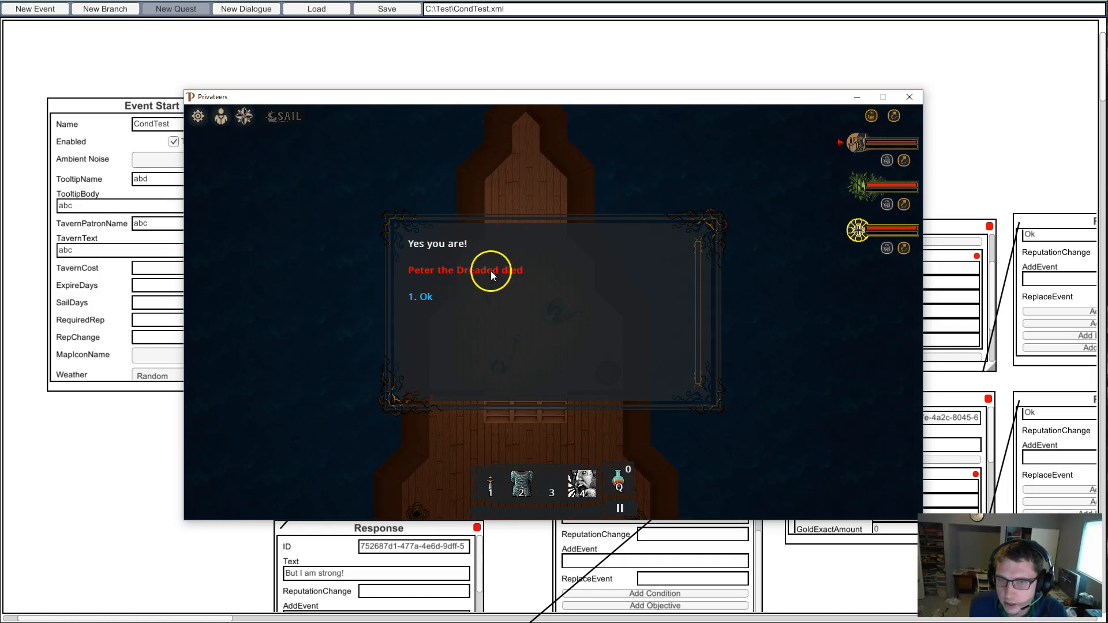
click(425, 295)
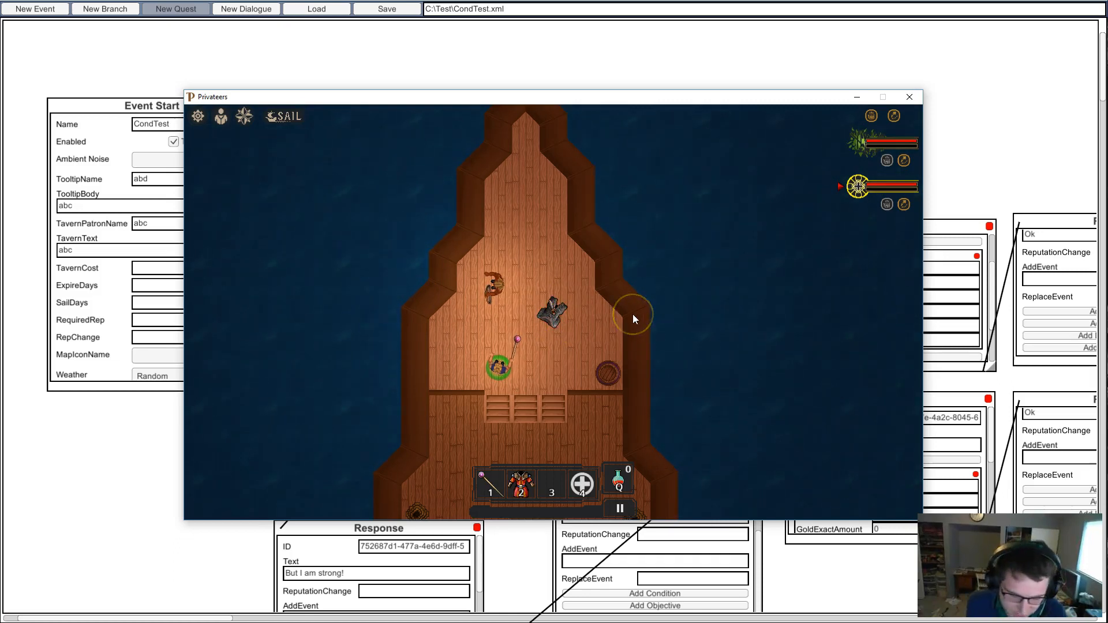
key(Escape)
click(582, 379)
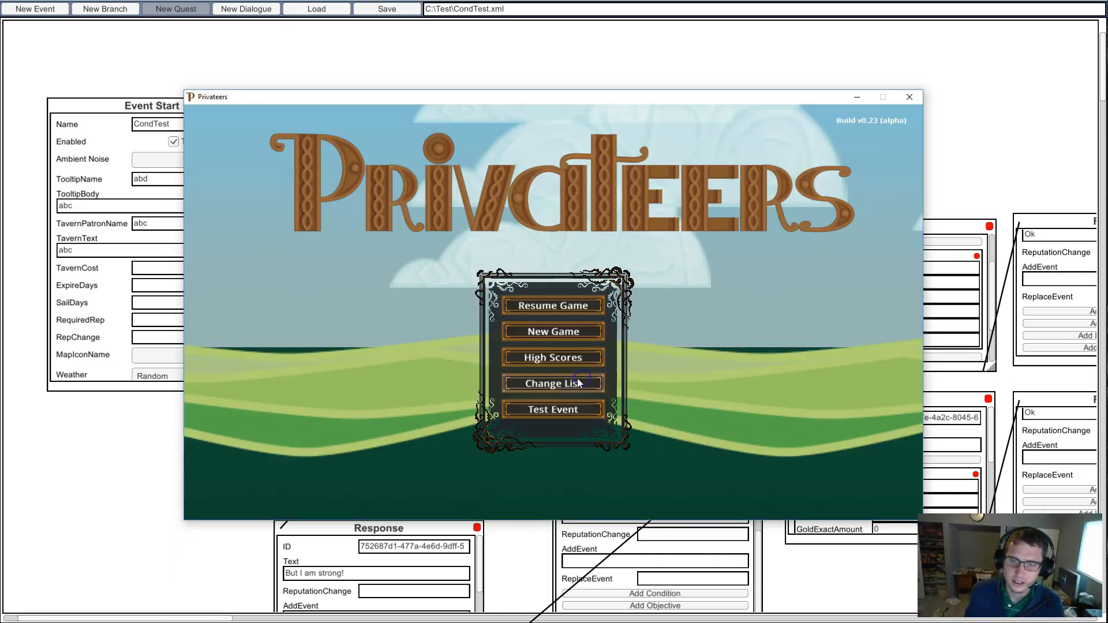
Run the CondTest event again with the "I am terrible" response, acknowledge the result, and exit to the main menu.
click(557, 408)
click(542, 395)
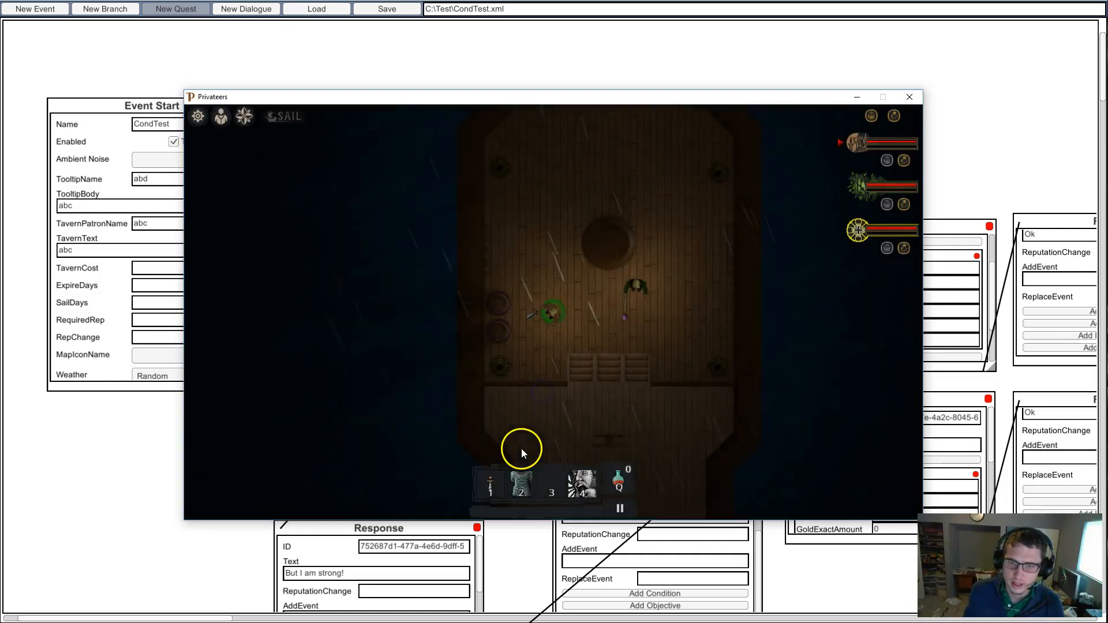
click(498, 285)
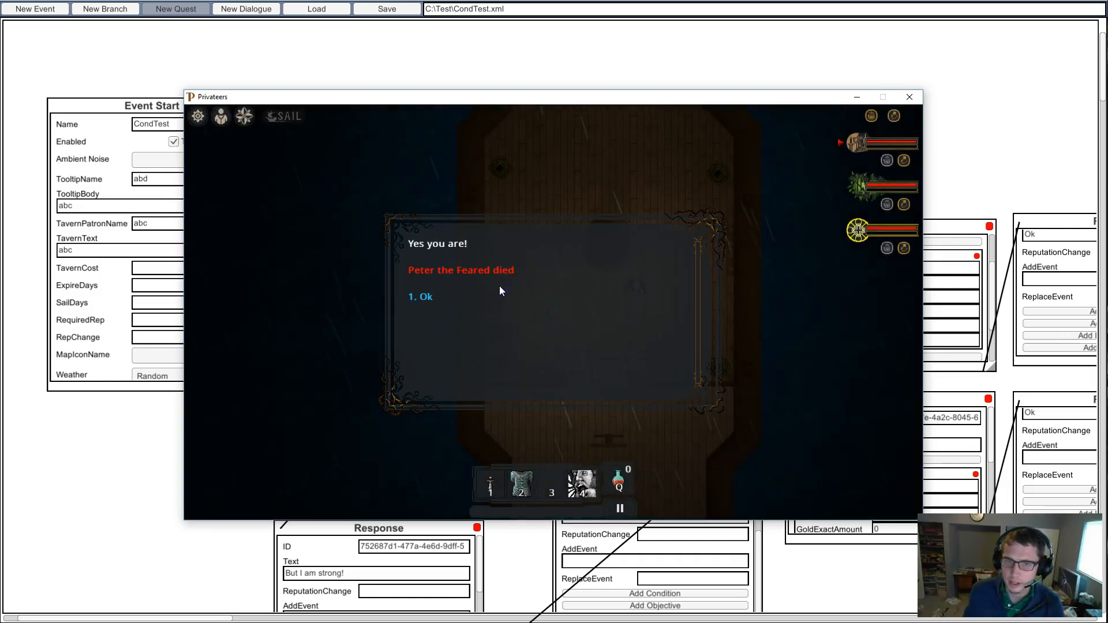
click(424, 297)
key(Escape)
click(535, 381)
Repeat the CondTest run a third time, choosing "I am terrible", and save and exit once the result is acknowledged.
click(551, 407)
click(549, 397)
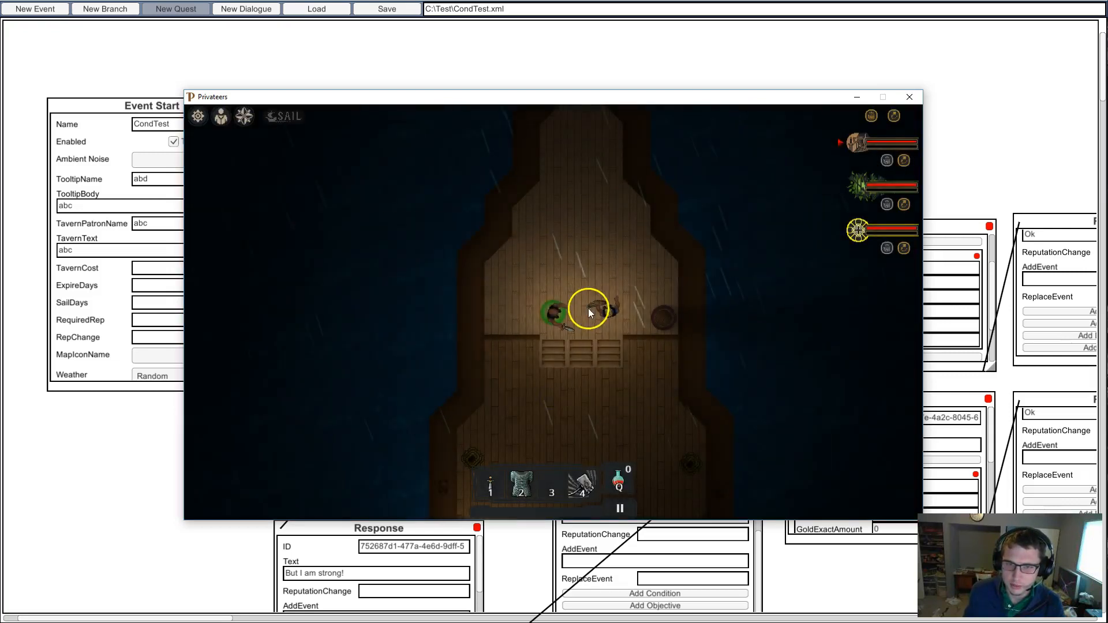
click(472, 286)
click(423, 296)
key(Escape)
click(534, 381)
Test "I am terrible" once more in CondTest, walk down the ship's deck after the result, and exit to the main menu.
click(535, 408)
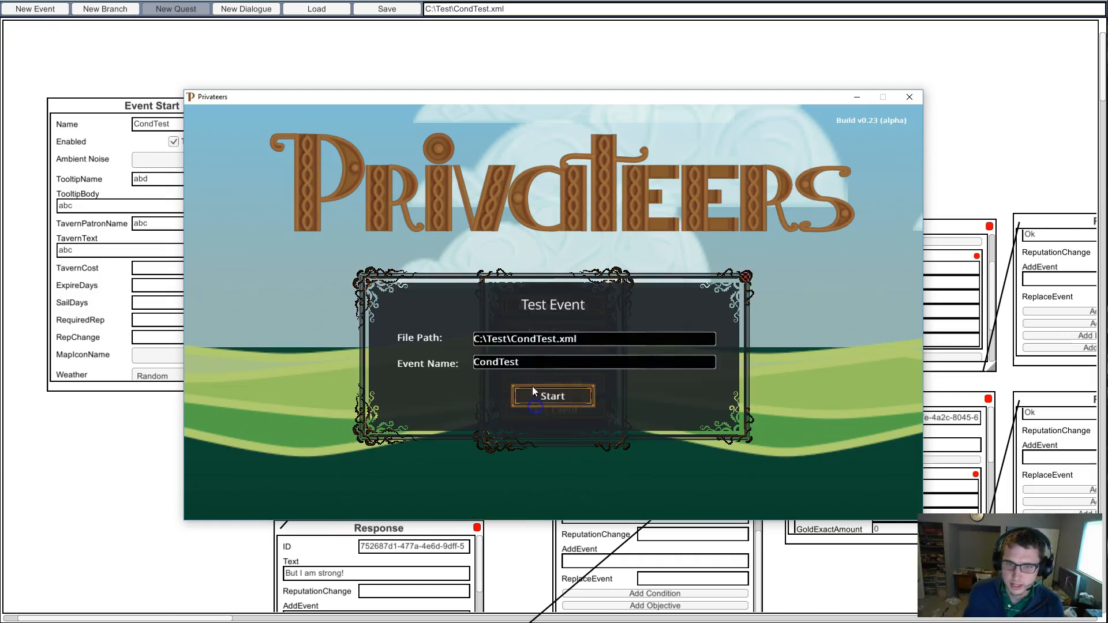
click(535, 393)
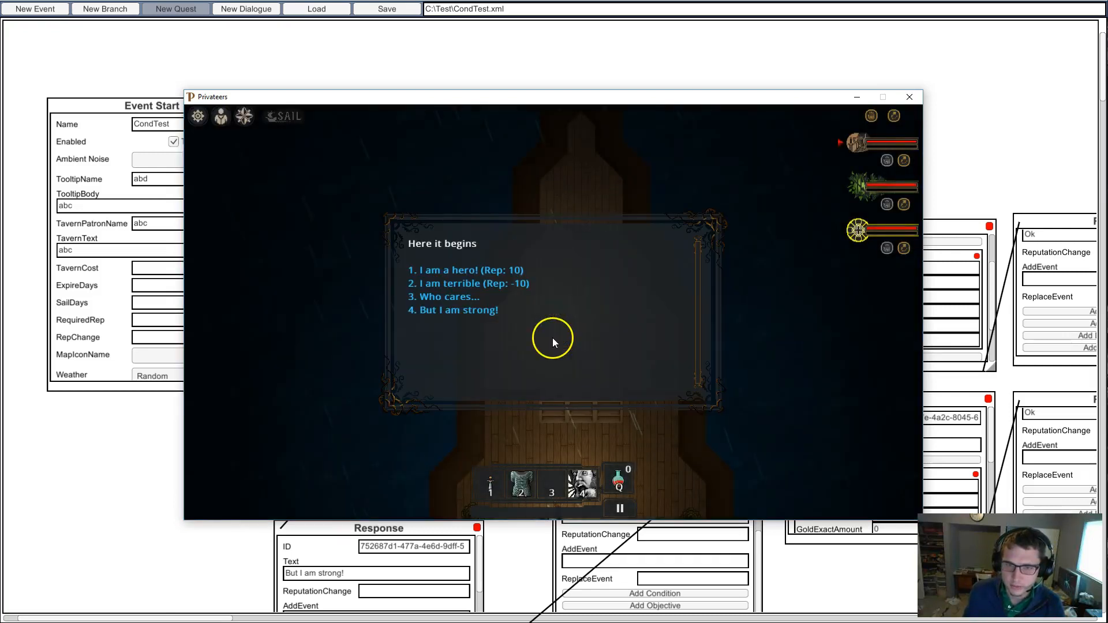
click(455, 287)
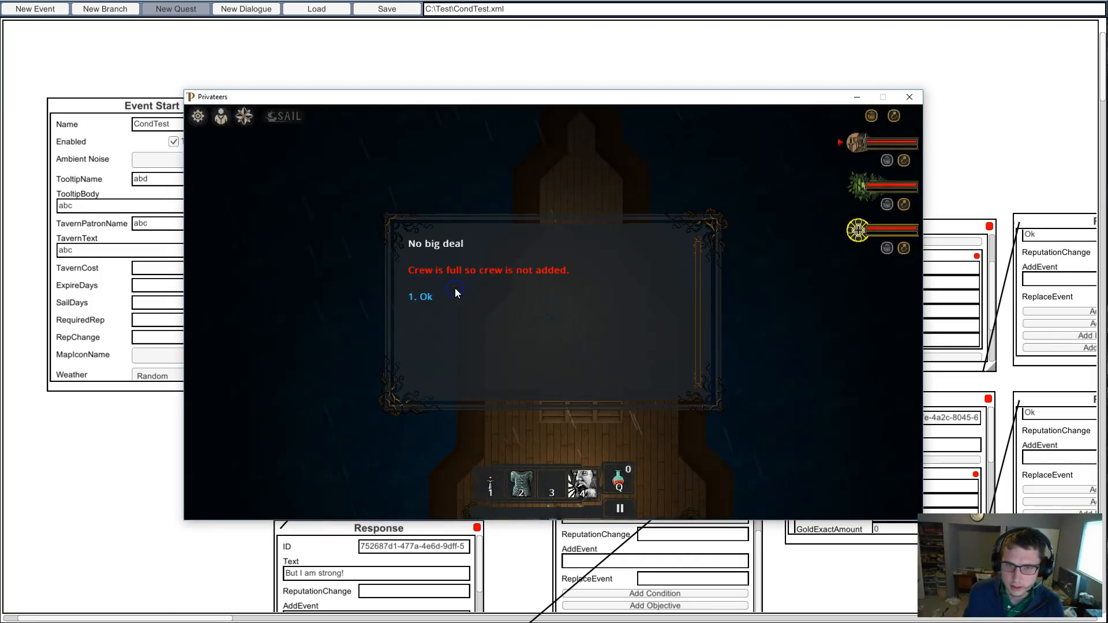
click(415, 296)
drag(401, 254, 554, 378)
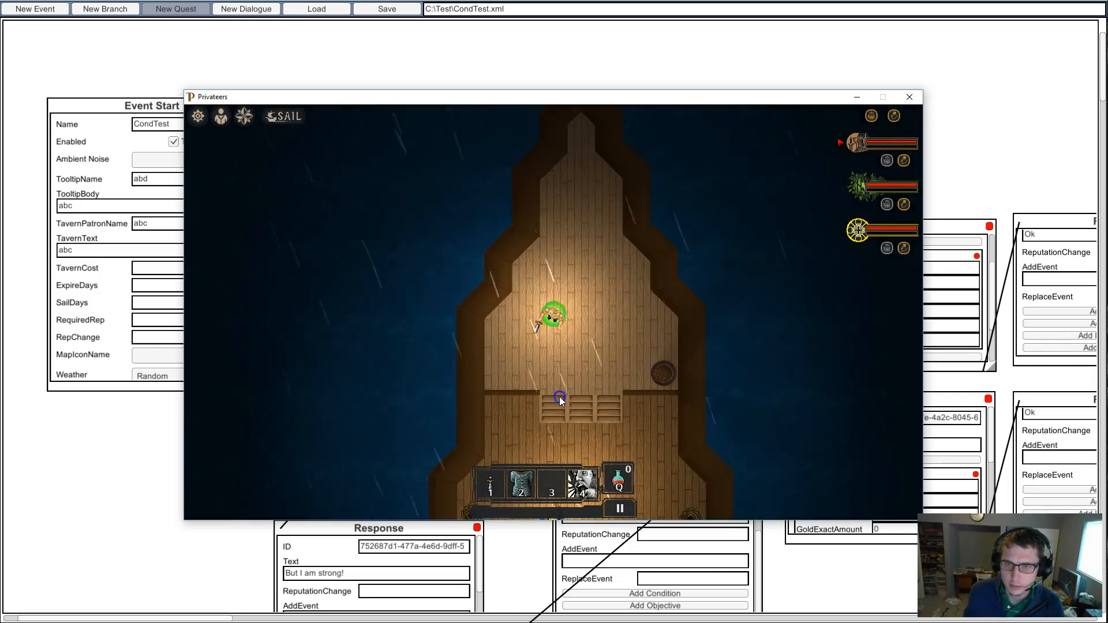
key(s)
click(622, 319)
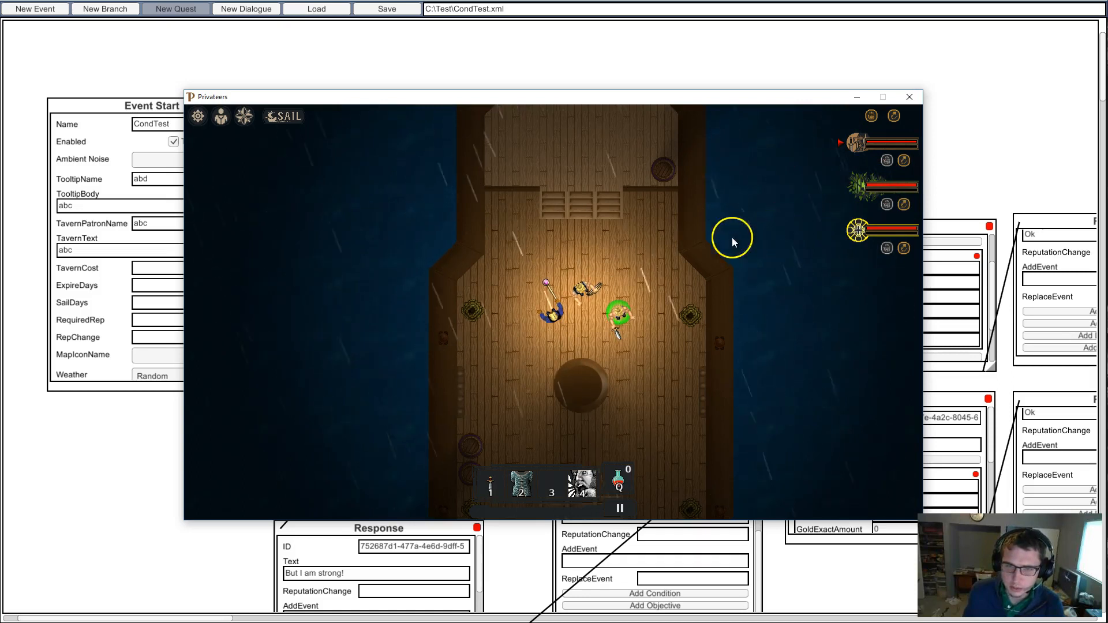
key(Escape)
click(563, 383)
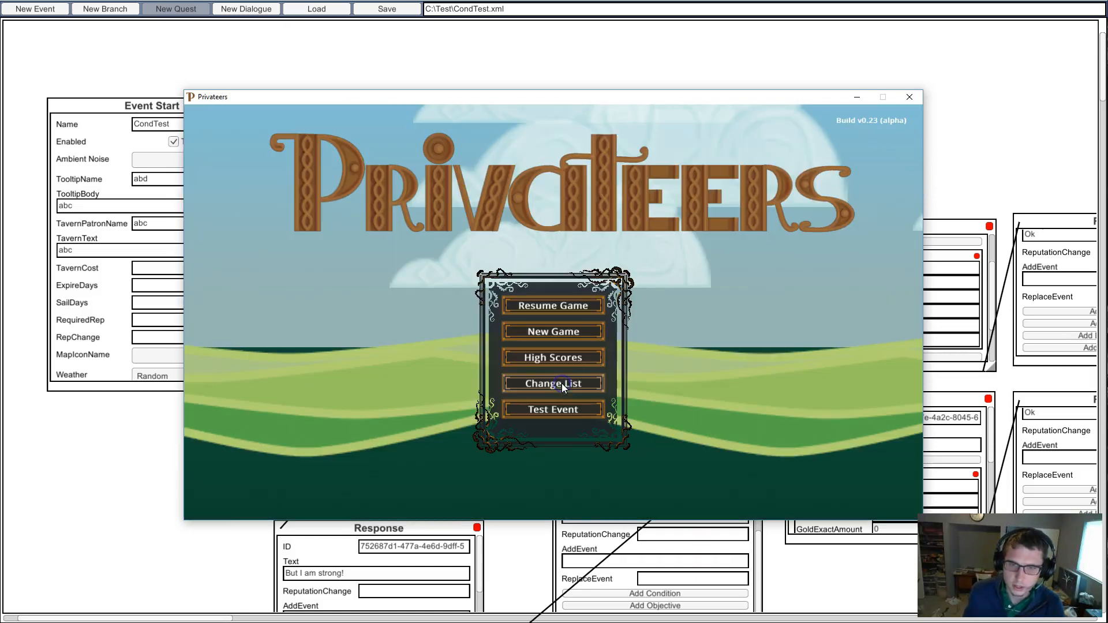
Run CondTest with the "But I am strong!" response, acknowledge the result, and exit and close the game.
click(566, 407)
click(569, 402)
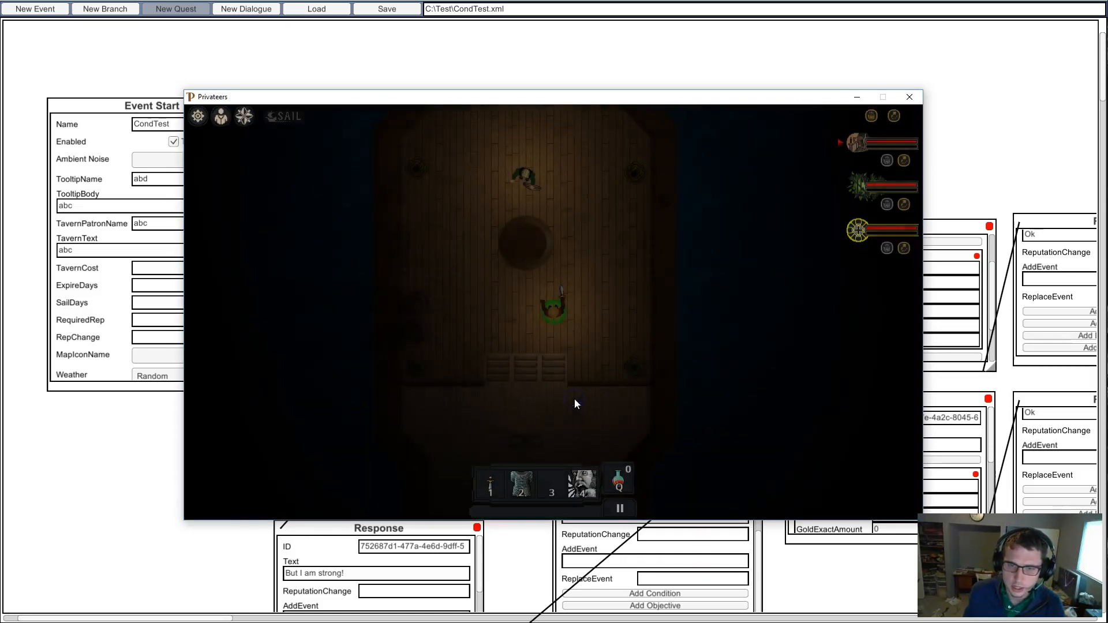
click(466, 312)
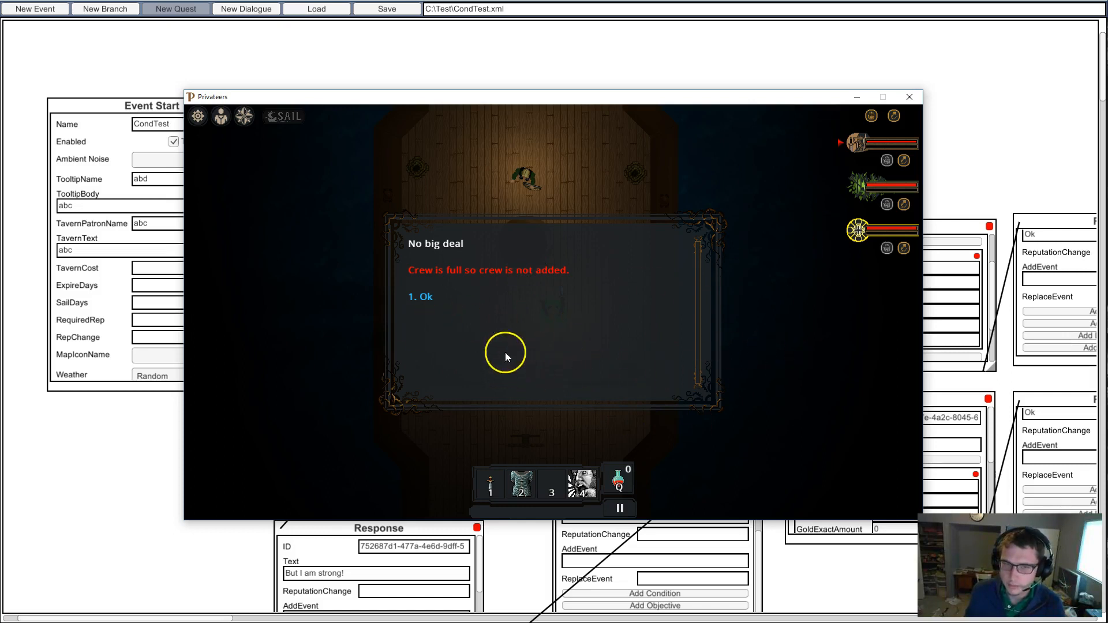
click(451, 301)
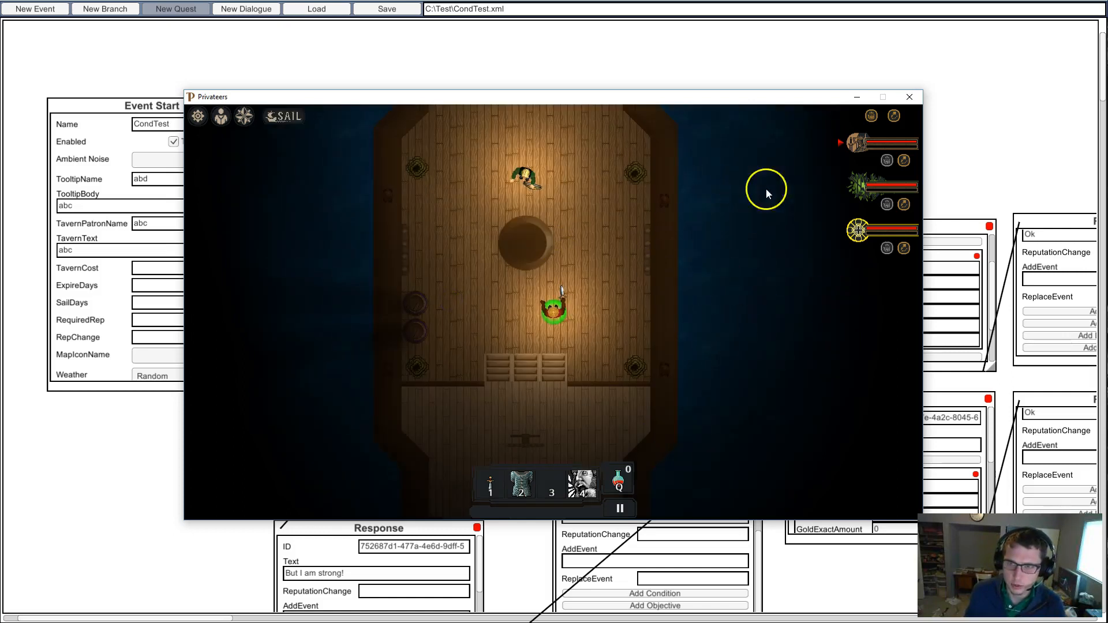
key(Escape)
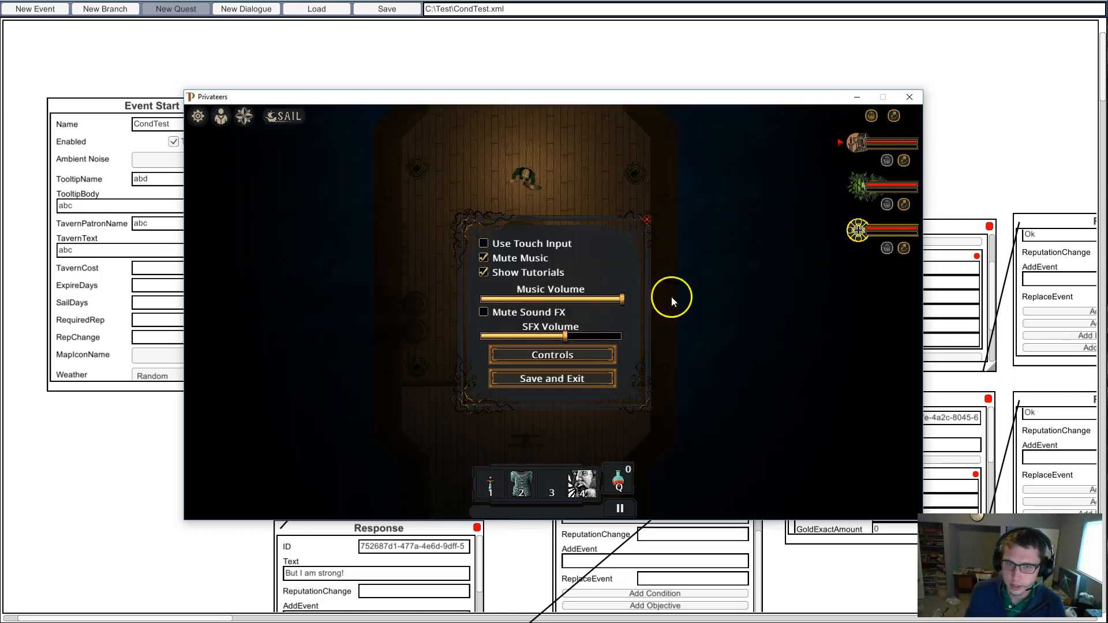
click(579, 386)
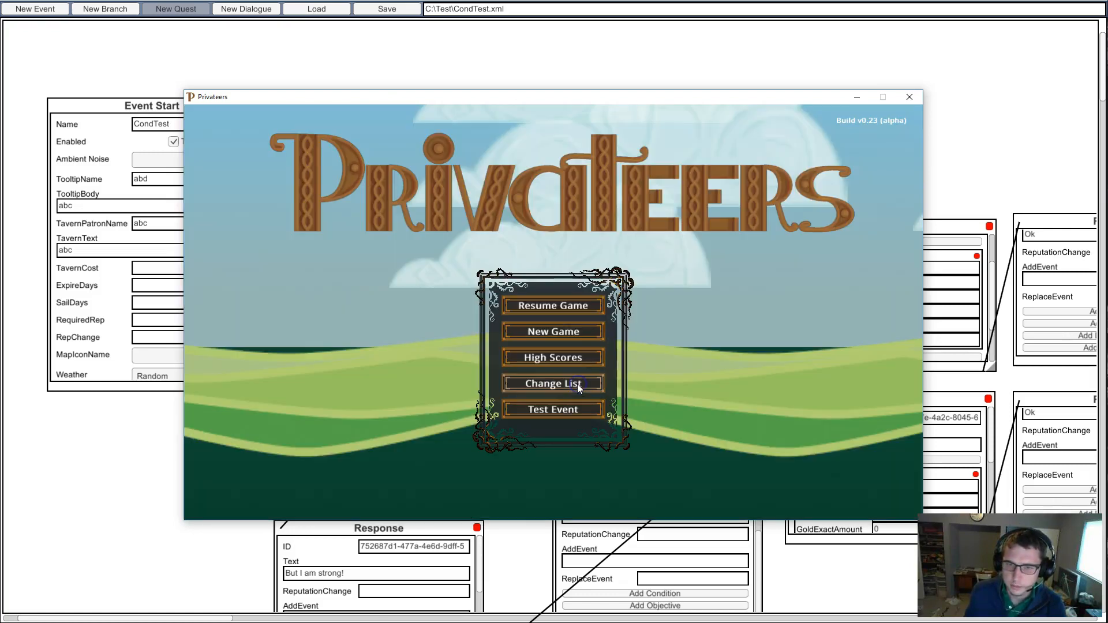
click(910, 97)
Review the result dialogues and the conditions of the "But I am strong!" response in the event graph.
drag(440, 441, 433, 365)
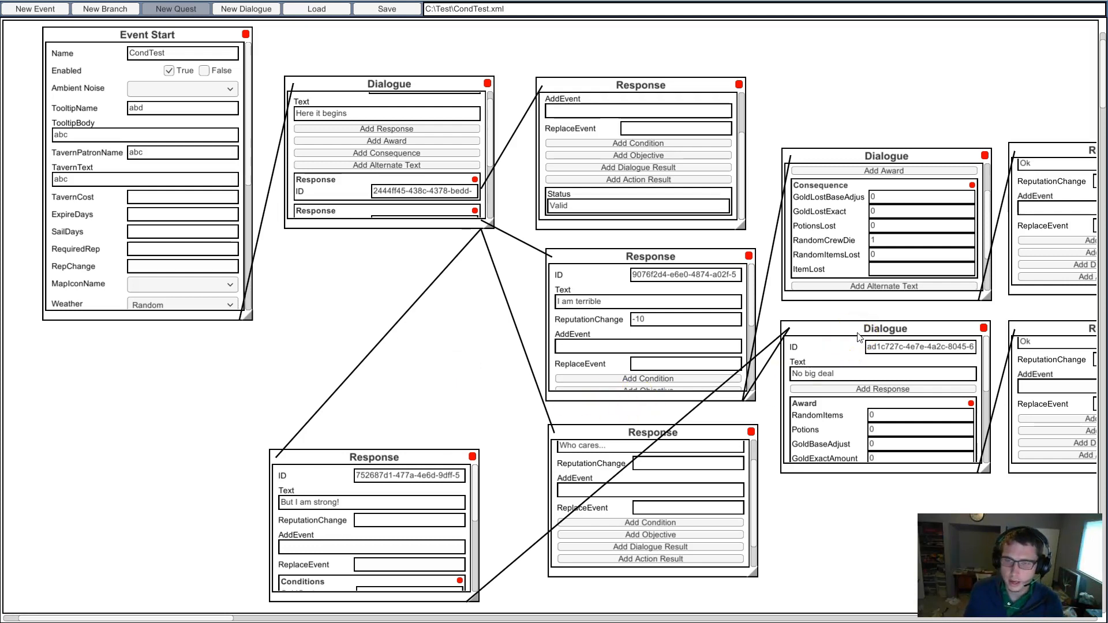
drag(860, 507, 769, 485)
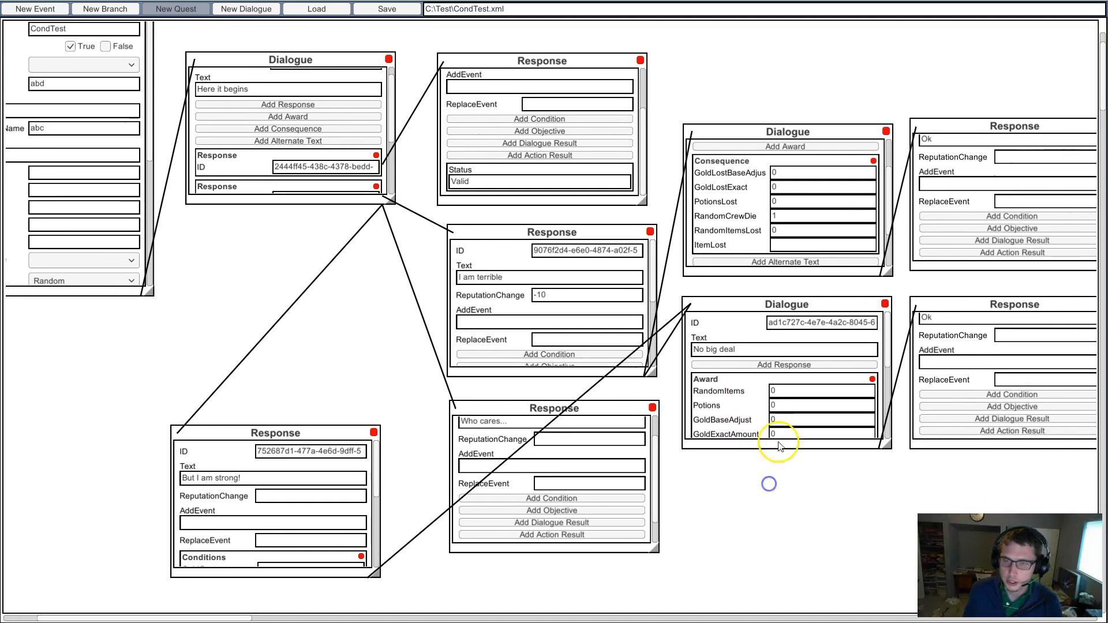
click(892, 188)
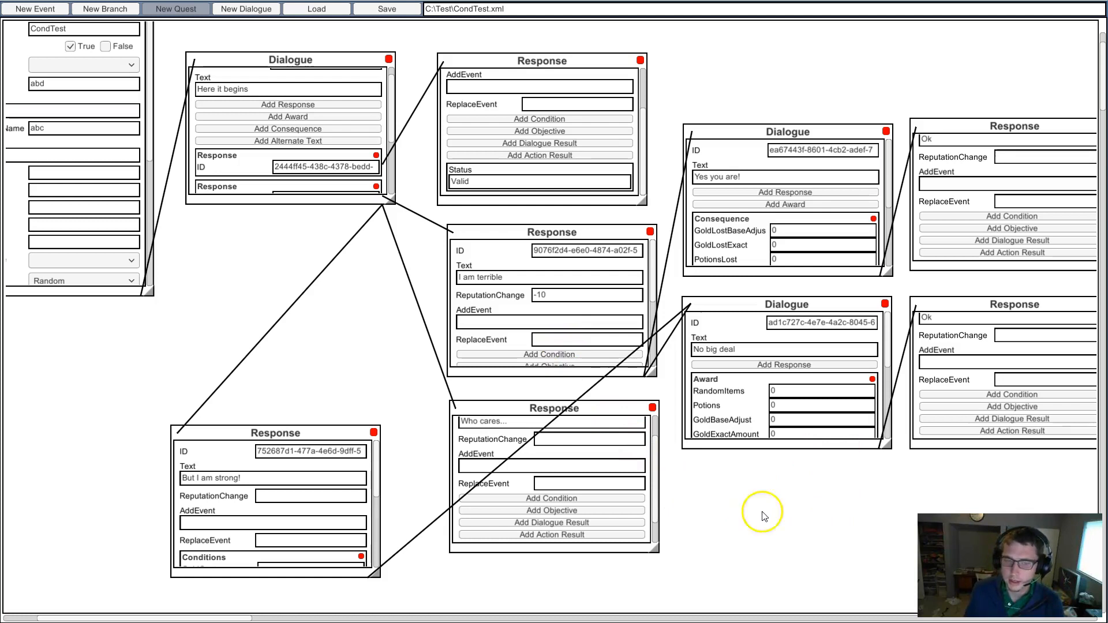
drag(379, 472, 368, 505)
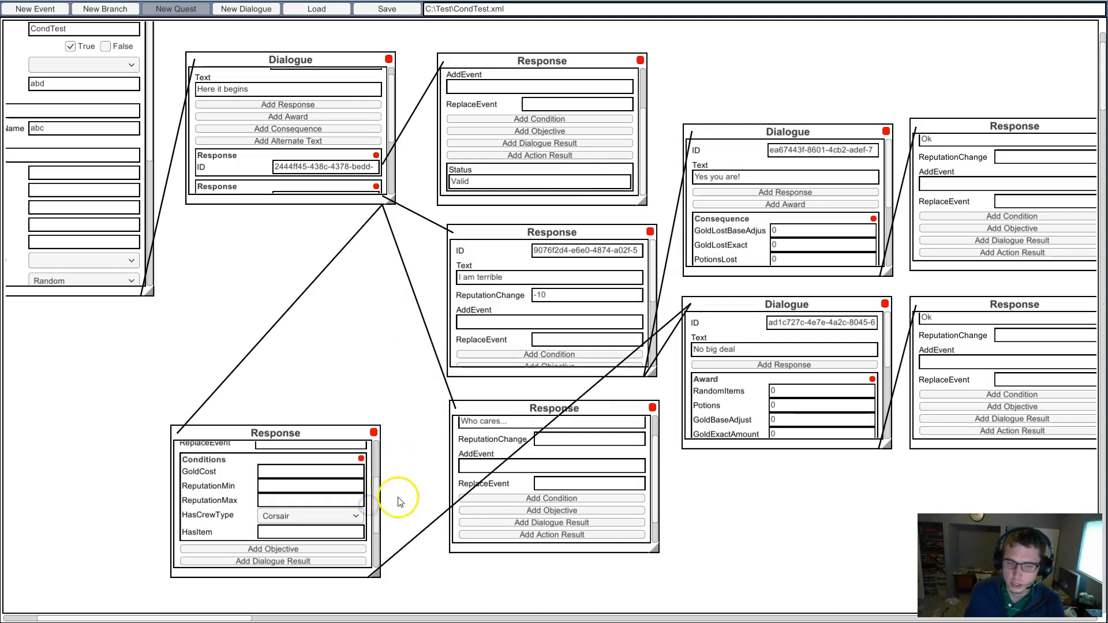
mouse_move(373, 490)
mouse_down()
mouse_move(376, 453)
mouse_move(376, 492)
mouse_up()
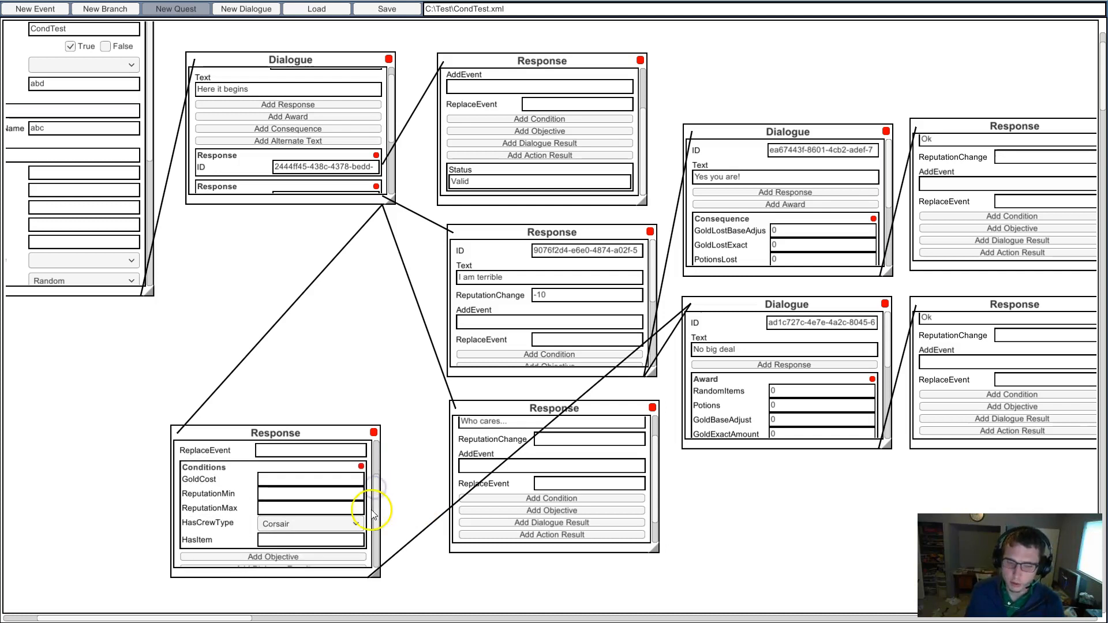